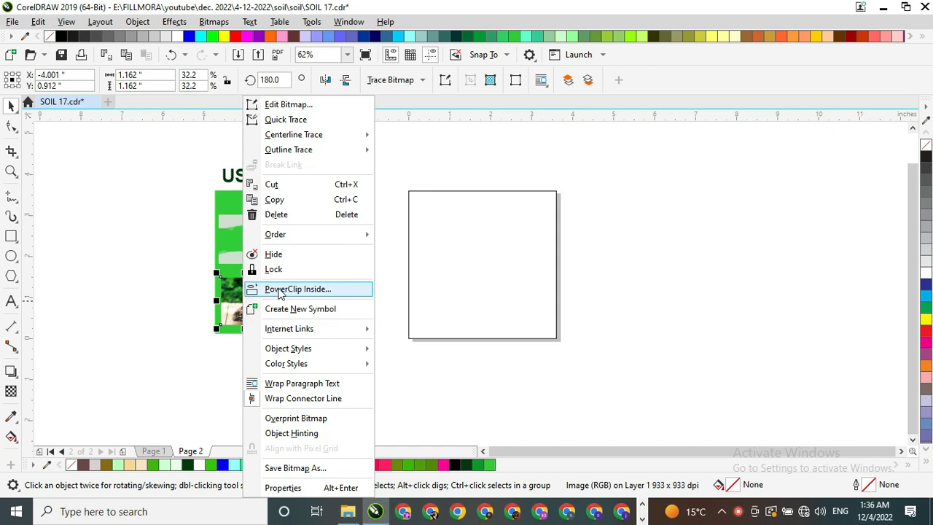
Step: PowerClip the seedling photo inside the blank square, scaled to about 3.657 inches, and remove the square's outline
{"action": "left_click", "coordinate": [281, 289]}
{"action": "left_click", "coordinate": [443, 258]}
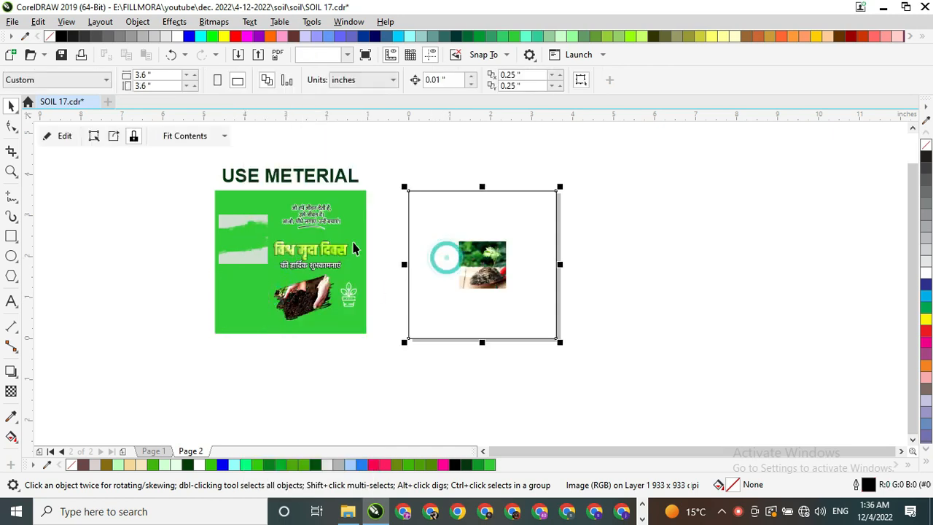
{"action": "left_click", "coordinate": [58, 135]}
{"action": "left_click", "coordinate": [501, 248]}
{"action": "left_click_drag", "start_coordinate": [508, 240], "coordinate": [588, 185]}
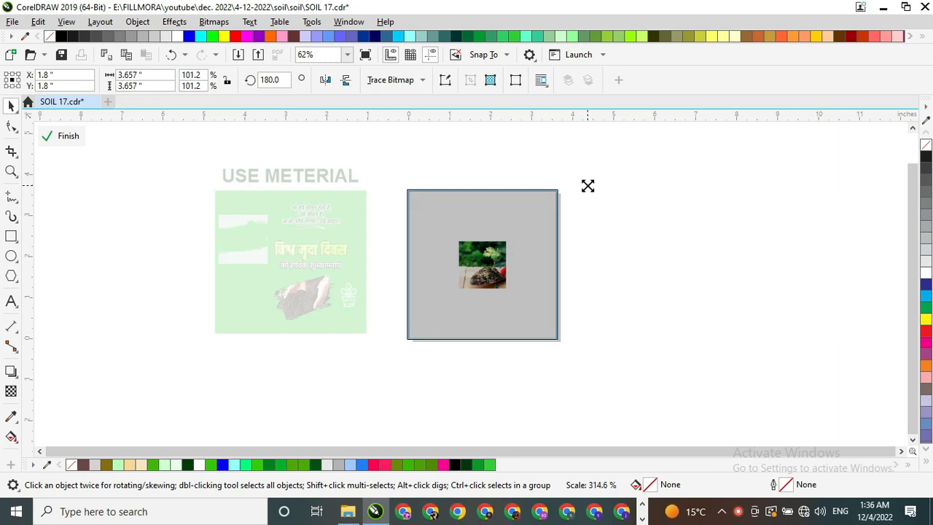
{"action": "left_click", "coordinate": [64, 137]}
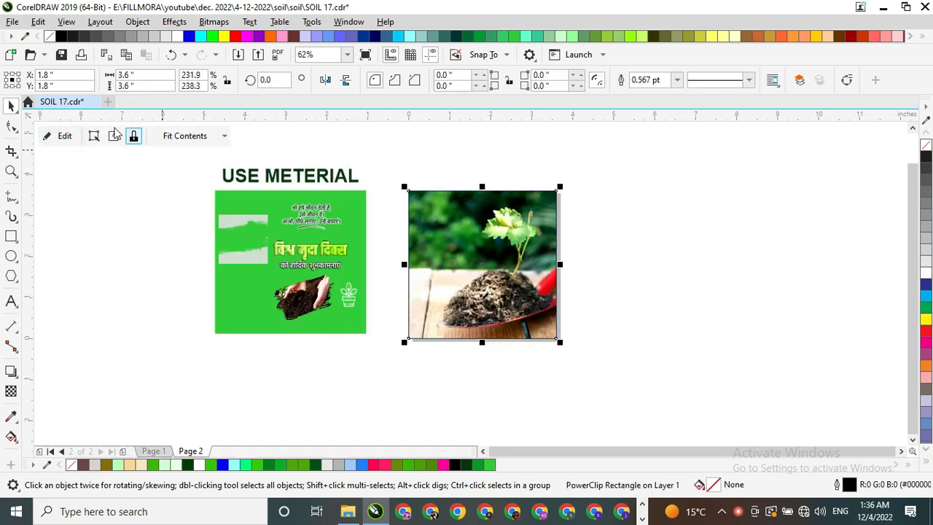
{"action": "right_click", "coordinate": [49, 36]}
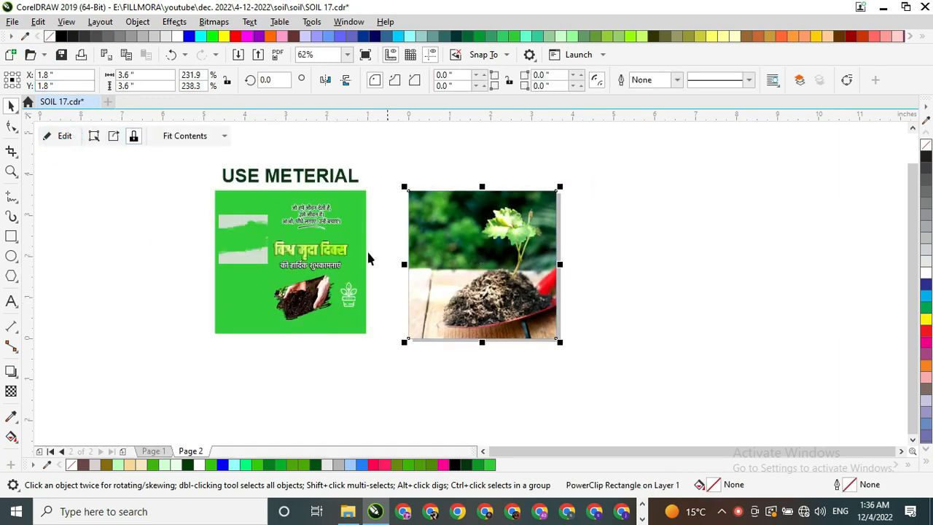
Step: Place the translucent brush-stroke overlay over the photo, centered on the page and scaled to about 3.6 by 3.592 inches
{"action": "left_click", "coordinate": [233, 250]}
{"action": "left_click_drag", "start_coordinate": [240, 258], "coordinate": [476, 280]}
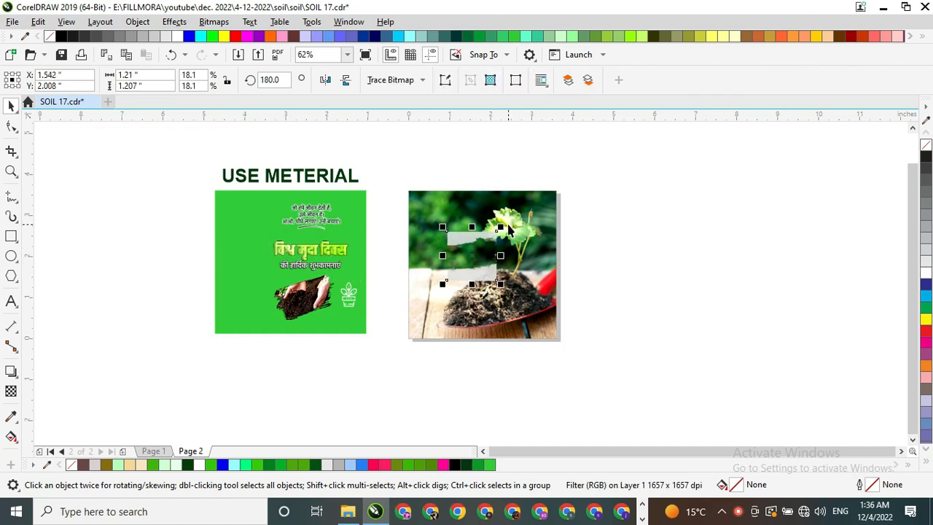
{"action": "left_click_drag", "start_coordinate": [509, 232], "coordinate": [561, 187]}
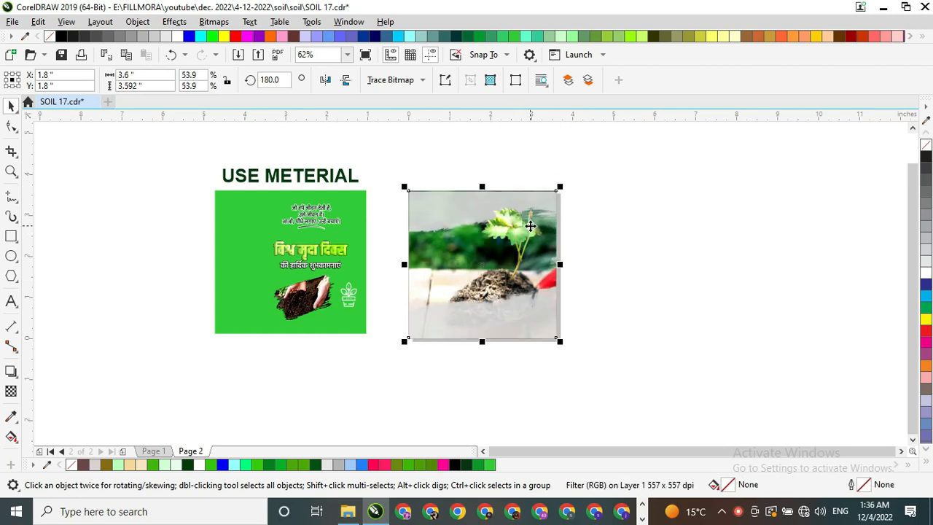
{"action": "scroll", "coordinate": [531, 226], "scroll_direction": "up", "scroll_amount": 3}
{"action": "left_click_drag", "start_coordinate": [370, 202], "coordinate": [329, 202]}
{"action": "key", "text": "ctrl+z"}
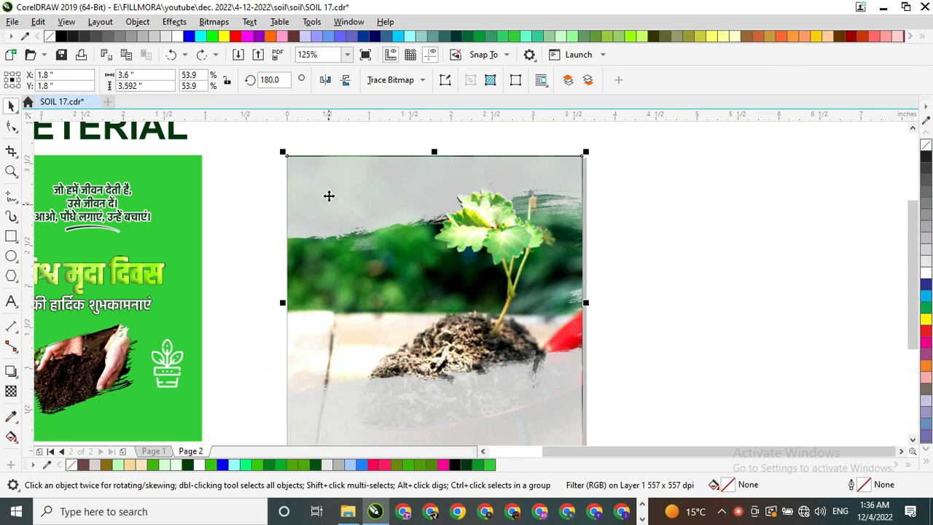
Step: Move the overlay aside, then set the PowerClipped seedling photo's brightness to 10 and increase its contrast
{"action": "scroll", "coordinate": [386, 240], "scroll_direction": "down", "scroll_amount": 6}
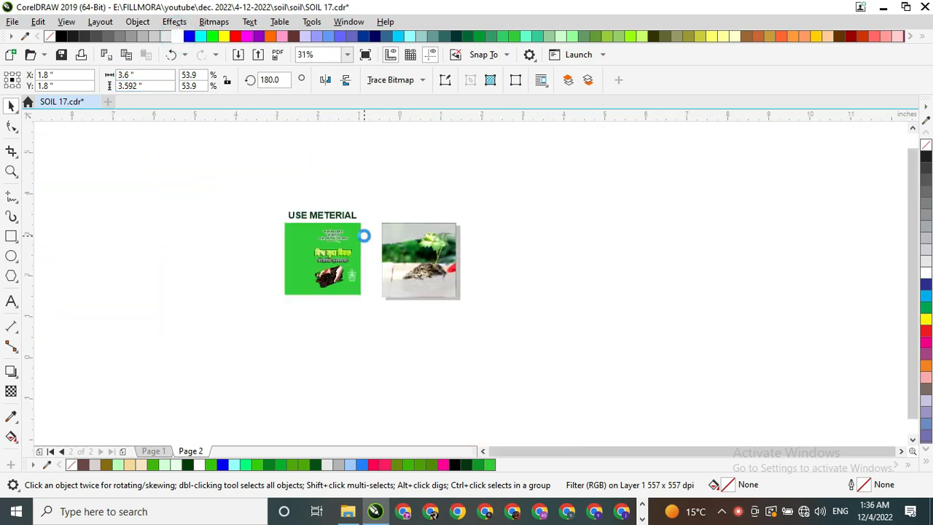
{"action": "scroll", "coordinate": [360, 235], "scroll_direction": "up", "scroll_amount": 3}
{"action": "left_click_drag", "start_coordinate": [427, 232], "coordinate": [489, 229]}
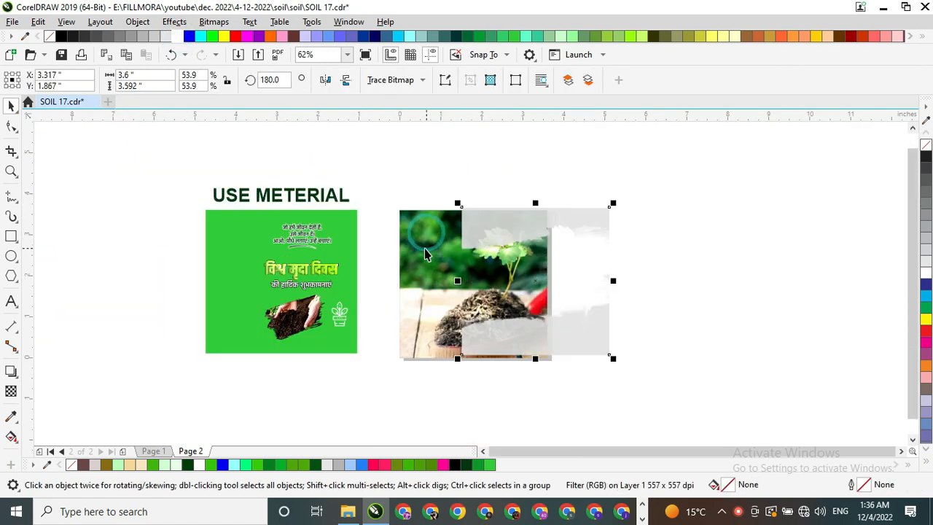
{"action": "double_click", "coordinate": [425, 250]}
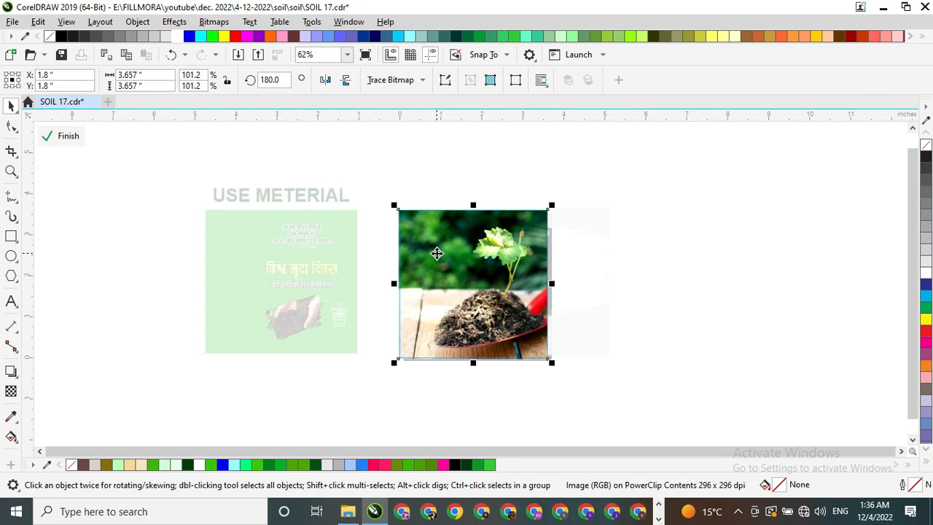
{"action": "left_click", "coordinate": [179, 21]}
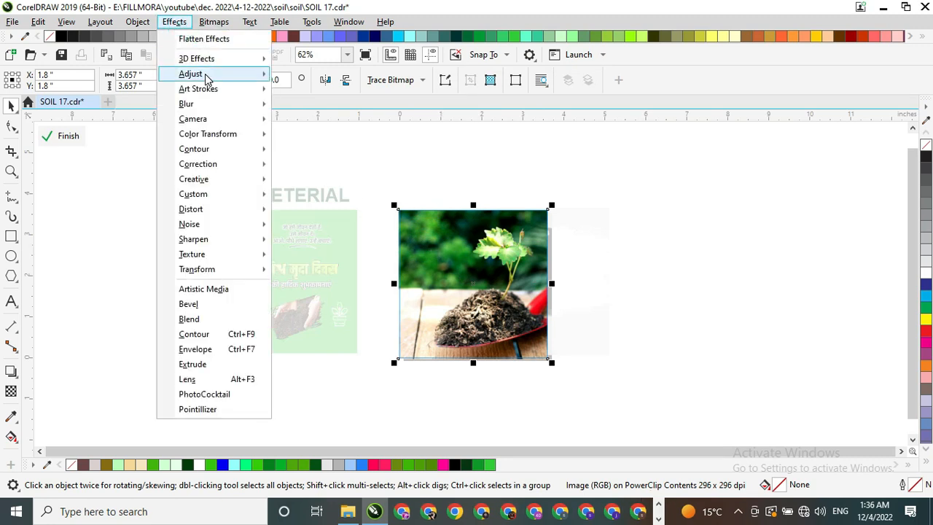
{"action": "mouse_move", "coordinate": [207, 75]}
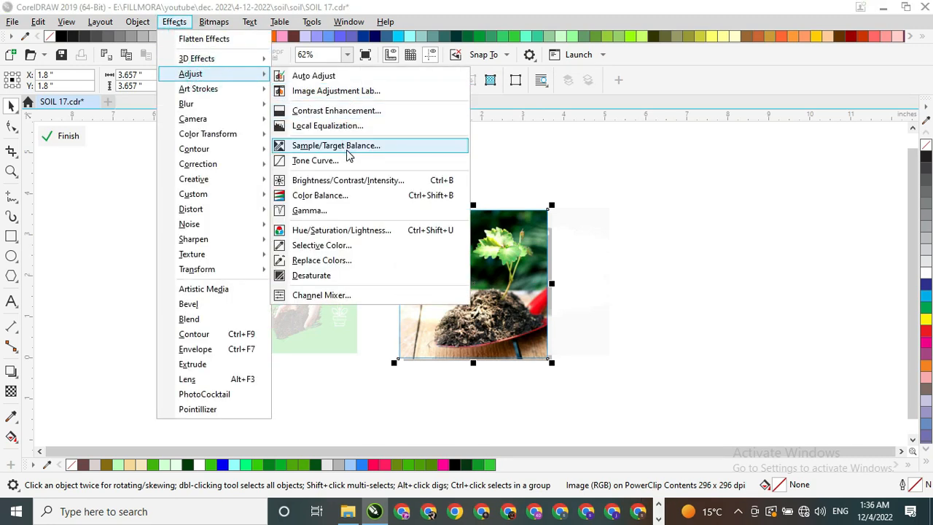
{"action": "left_click", "coordinate": [356, 181]}
{"action": "left_click_drag", "start_coordinate": [484, 193], "coordinate": [256, 193]}
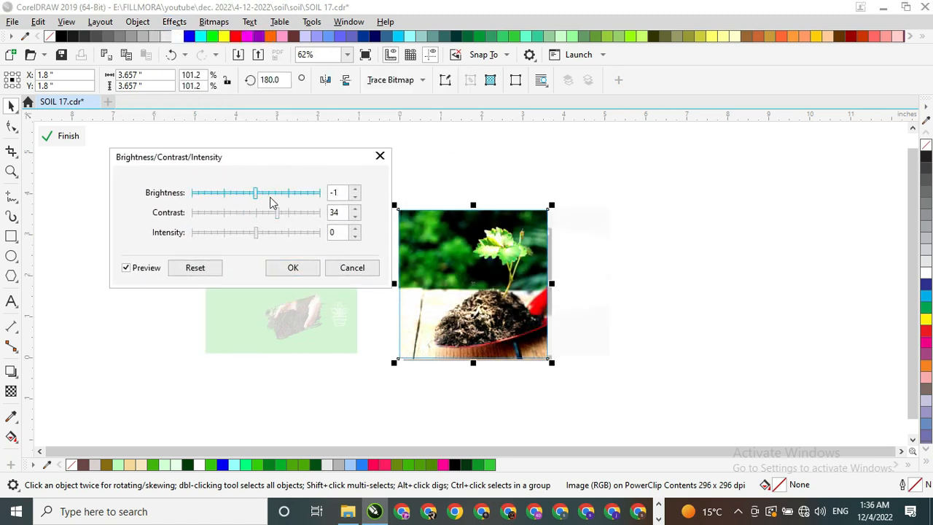
{"action": "left_click", "coordinate": [298, 214]}
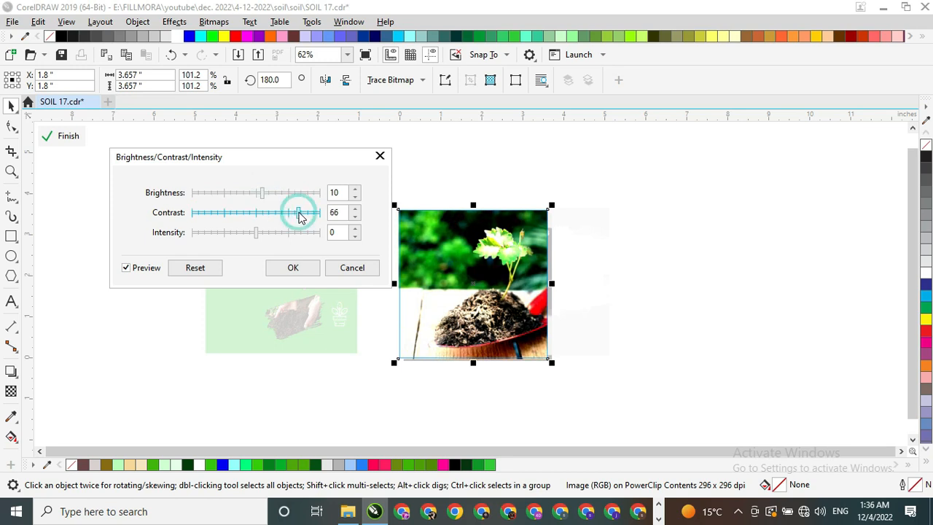
{"action": "left_click", "coordinate": [289, 213]}
{"action": "left_click", "coordinate": [292, 268]}
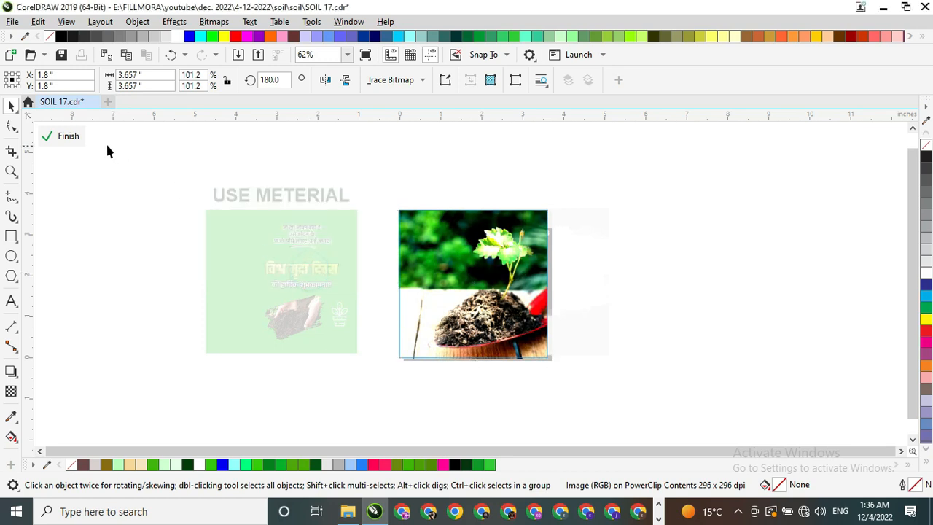
{"action": "left_click", "coordinate": [66, 136]}
Step: Center the brush-stroke overlay on the page and move the Hindi text group onto the upper-left part of the poster
{"action": "left_click", "coordinate": [505, 232]}
{"action": "key", "text": "p"}
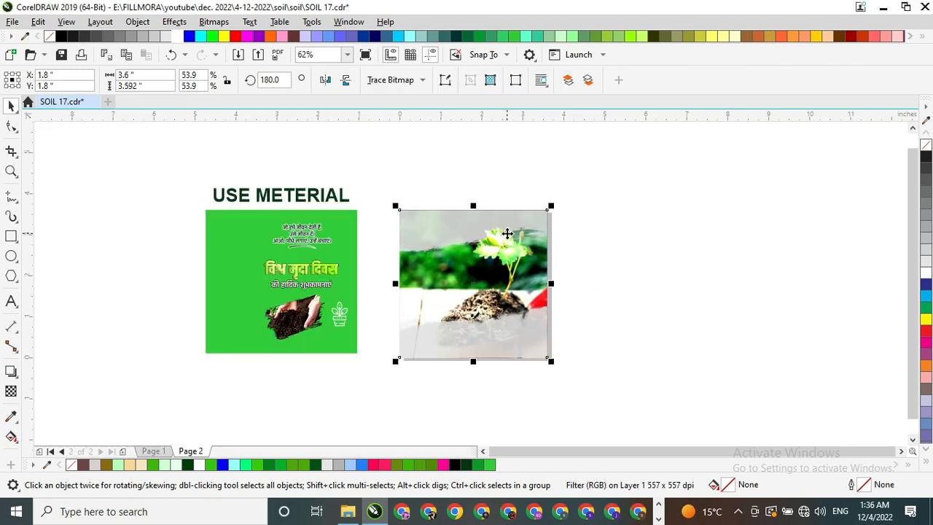
{"action": "scroll", "coordinate": [498, 247], "scroll_direction": "up", "scroll_amount": 1}
{"action": "scroll", "coordinate": [477, 247], "scroll_direction": "down", "scroll_amount": 1}
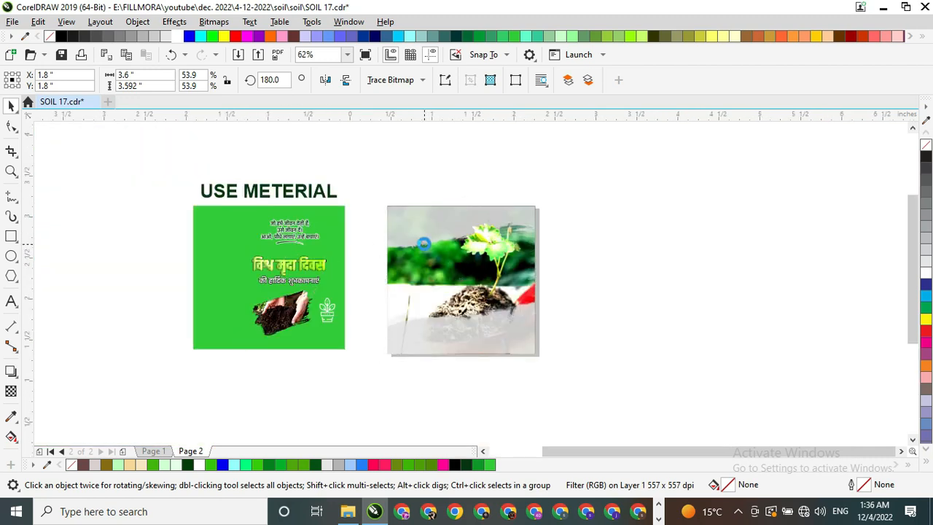
{"action": "scroll", "coordinate": [424, 243], "scroll_direction": "up", "scroll_amount": 1}
{"action": "left_click_drag", "start_coordinate": [240, 250], "coordinate": [439, 201]}
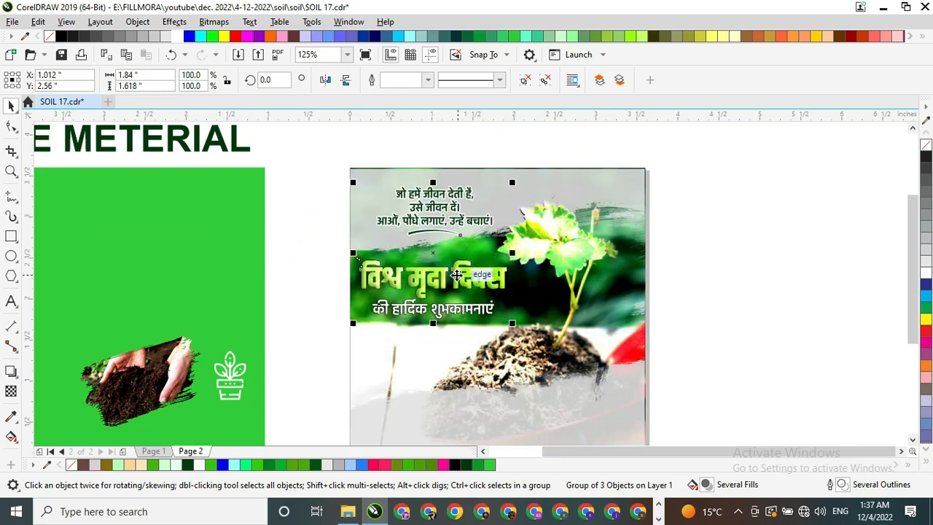
Step: Examine the photo's edges inside its frame with the overlay moved aside, and center the overlay on the page again
{"action": "scroll", "coordinate": [432, 168], "scroll_direction": "up", "scroll_amount": 1}
{"action": "left_click", "coordinate": [430, 175]}
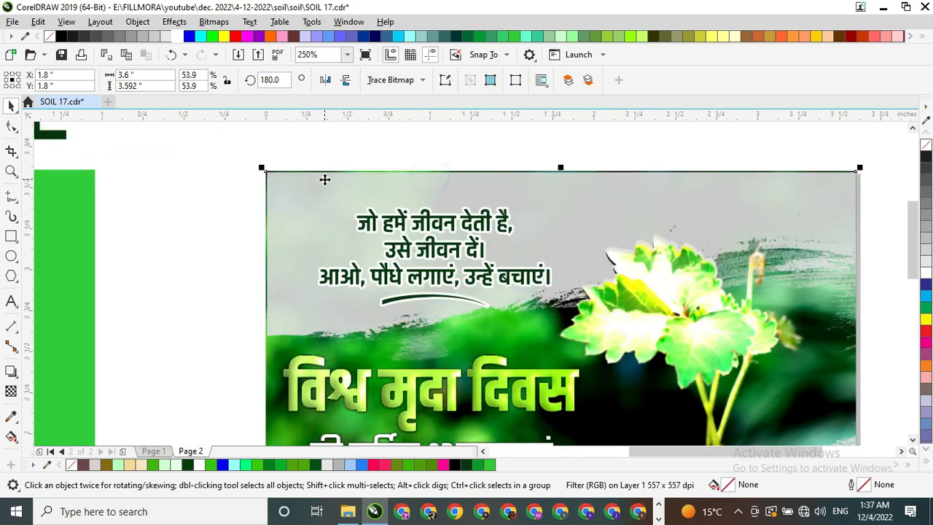
{"action": "left_click_drag", "start_coordinate": [325, 179], "coordinate": [416, 183]}
{"action": "double_click", "coordinate": [299, 191]}
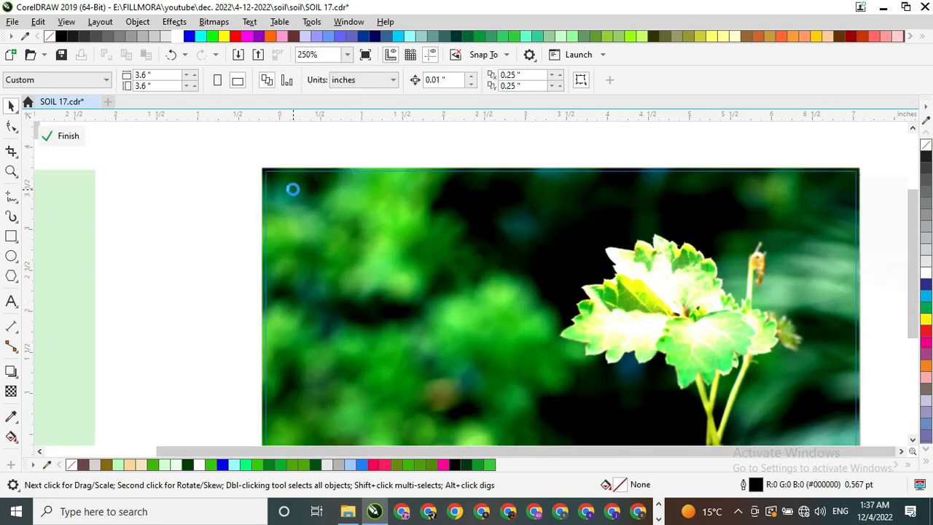
{"action": "scroll", "coordinate": [295, 191], "scroll_direction": "down", "scroll_amount": 1}
{"action": "left_click", "coordinate": [66, 136]}
{"action": "left_click", "coordinate": [404, 191]}
{"action": "key", "text": "p"}
Step: Set the brush-stroke overlay's height to 3.6 inches
{"action": "scroll", "coordinate": [582, 179], "scroll_direction": "up", "scroll_amount": 1}
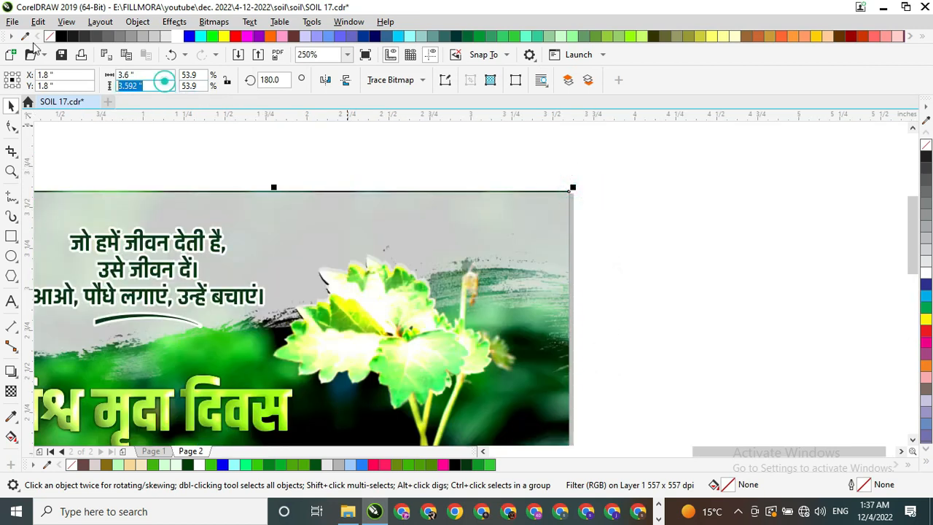
{"action": "key", "text": "Return"}
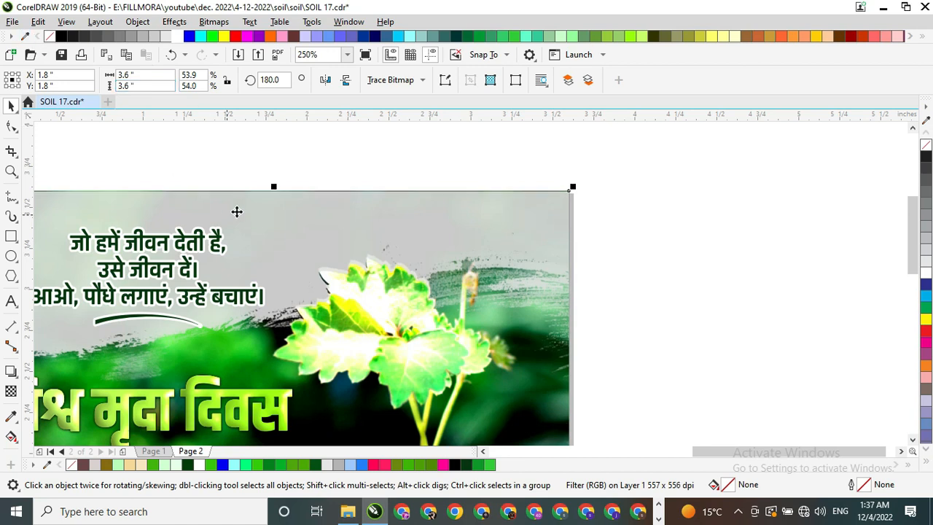
{"action": "scroll", "coordinate": [258, 193], "scroll_direction": "down", "scroll_amount": 2}
{"action": "scroll", "coordinate": [349, 188], "scroll_direction": "down", "scroll_amount": 1}
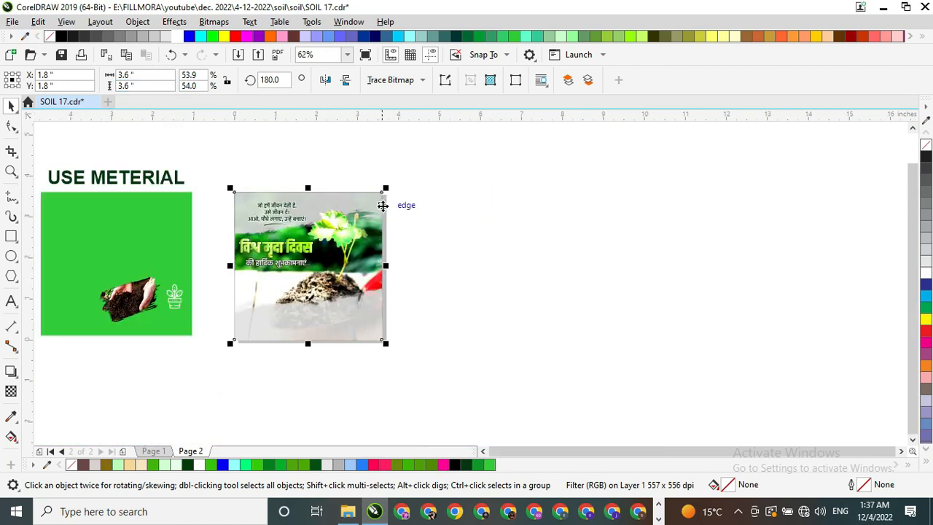
Step: Shift the brush-stroke overlay partly off the poster and PowerClip it inside the photo frame
{"action": "scroll", "coordinate": [327, 202], "scroll_direction": "up", "scroll_amount": 1}
{"action": "left_click_drag", "start_coordinate": [327, 201], "coordinate": [452, 196]}
{"action": "right_click", "coordinate": [452, 197]}
{"action": "left_click", "coordinate": [493, 288]}
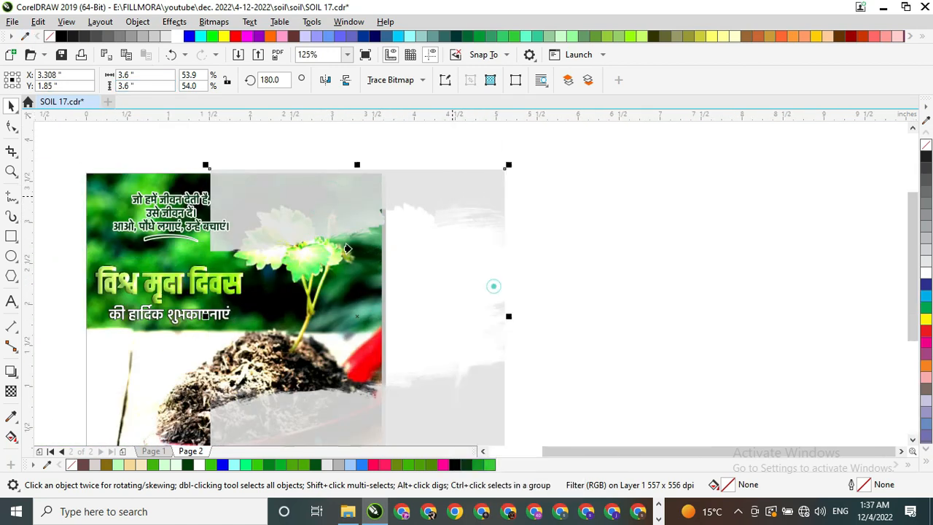
{"action": "left_click", "coordinate": [173, 183]}
Step: Center the overlay inside the PowerClip frame and enlarge it to about 3.623 inches square
{"action": "left_click", "coordinate": [48, 136]}
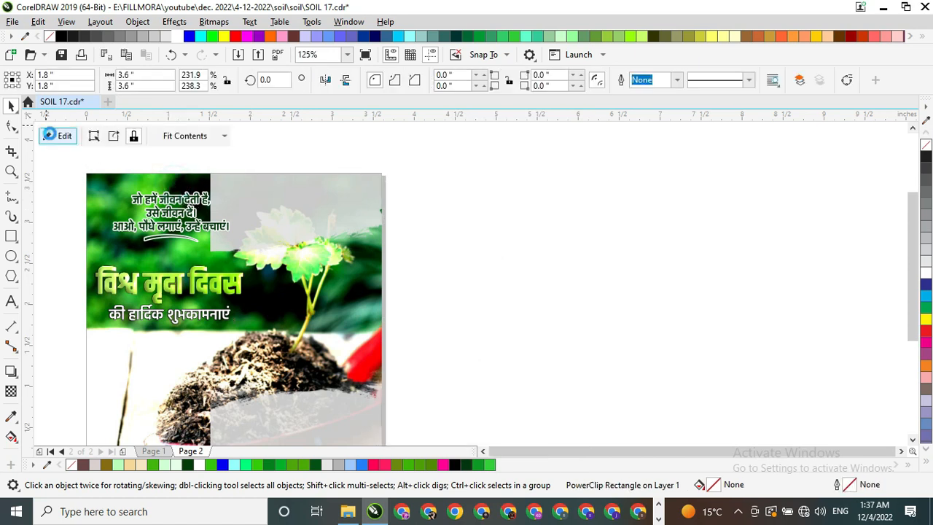
{"action": "left_click", "coordinate": [268, 191]}
{"action": "key", "text": "p"}
{"action": "scroll", "coordinate": [357, 173], "scroll_direction": "up", "scroll_amount": 2}
{"action": "left_click_drag", "start_coordinate": [463, 167], "coordinate": [464, 164]}
{"action": "left_click", "coordinate": [64, 138]}
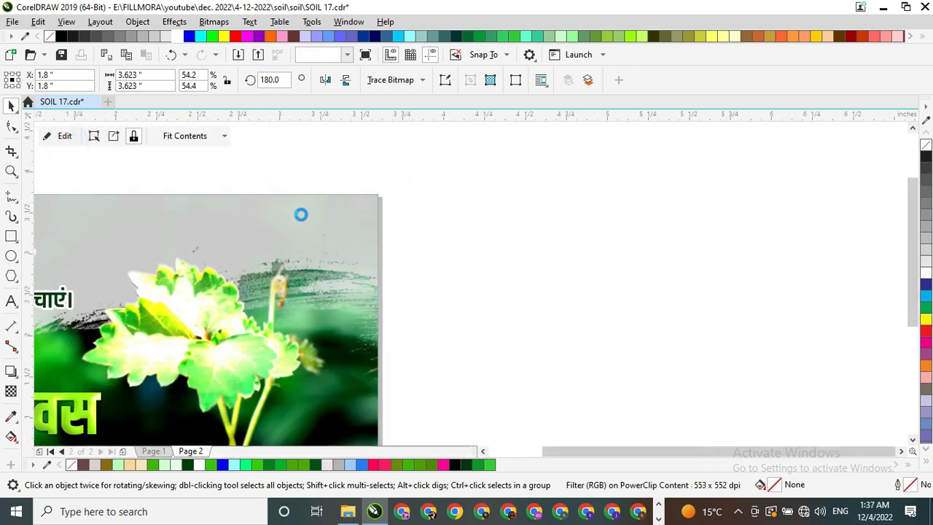
Step: Move the Hindi text group slightly higher on the poster
{"action": "scroll", "coordinate": [300, 214], "scroll_direction": "down", "scroll_amount": 2}
{"action": "scroll", "coordinate": [174, 296], "scroll_direction": "up", "scroll_amount": 1}
{"action": "left_click", "coordinate": [225, 253]}
{"action": "left_click_drag", "start_coordinate": [228, 251], "coordinate": [237, 227]}
{"action": "scroll", "coordinate": [271, 216], "scroll_direction": "down", "scroll_amount": 1}
Step: Add a one-step inside contour to the poster frame with an offset of about 0.066 inches
{"action": "scroll", "coordinate": [223, 231], "scroll_direction": "up", "scroll_amount": 1}
{"action": "left_click", "coordinate": [15, 373]}
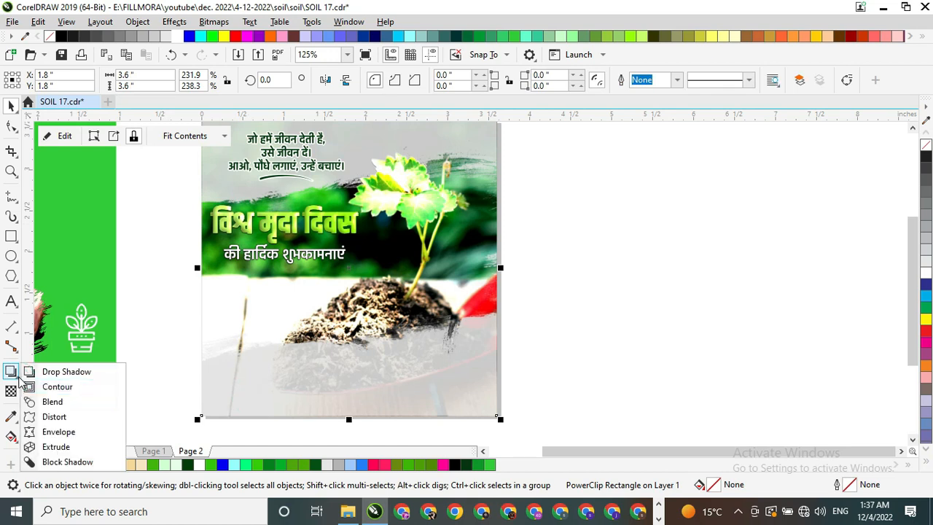
{"action": "left_click", "coordinate": [40, 386]}
{"action": "mouse_move", "coordinate": [202, 421]}
{"action": "left_mouse_down"}
{"action": "mouse_move", "coordinate": [205, 408]}
{"action": "mouse_move", "coordinate": [206, 417]}
{"action": "left_mouse_up"}
{"action": "left_click", "coordinate": [11, 105]}
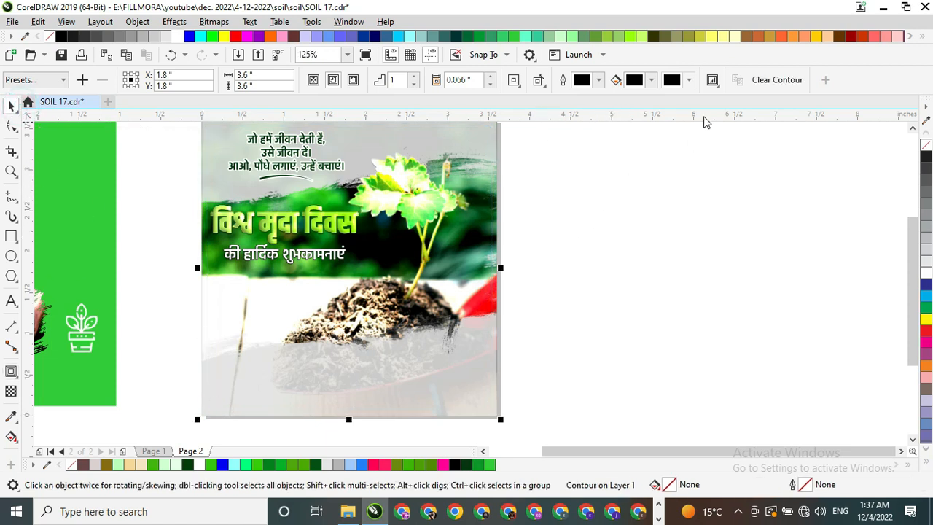
Step: Separate the contour into its own rectangle and give it a green #009933 outline
{"action": "left_click", "coordinate": [712, 81]}
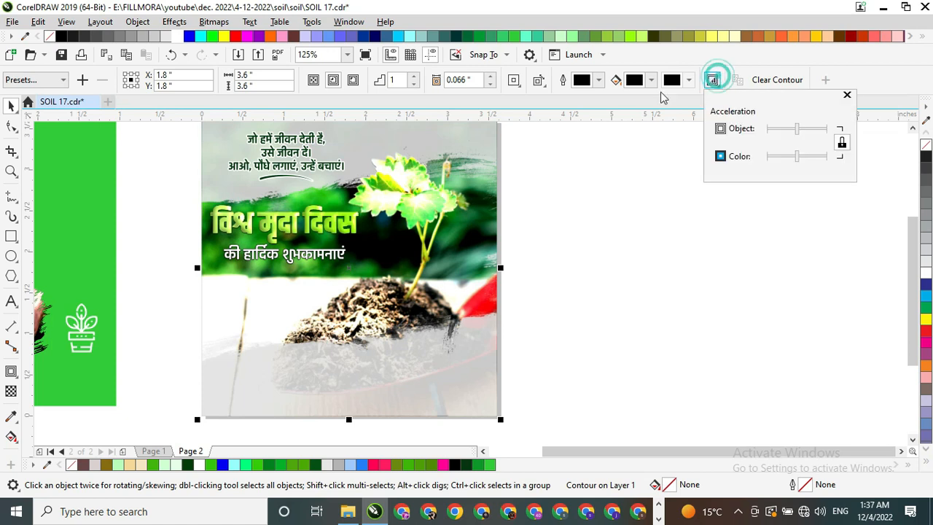
{"action": "left_click", "coordinate": [608, 174]}
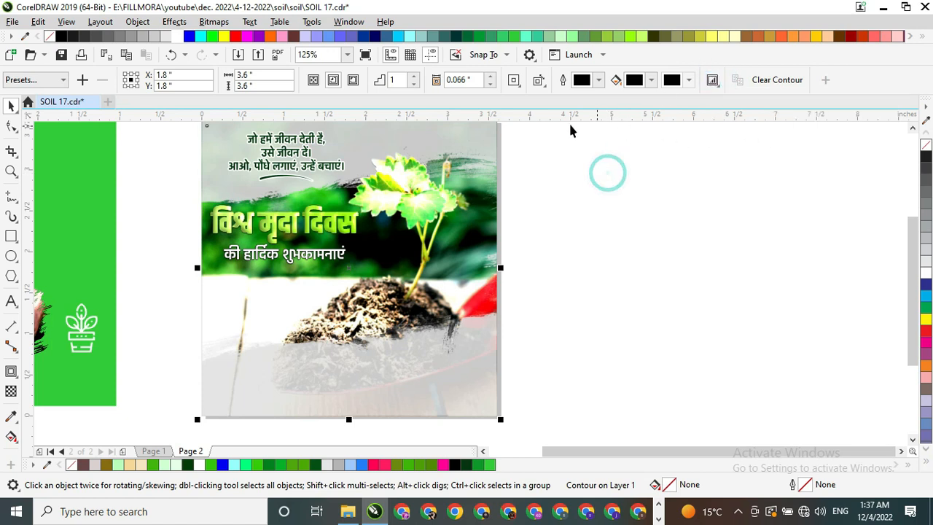
{"action": "left_click", "coordinate": [280, 337]}
{"action": "left_click", "coordinate": [507, 276]}
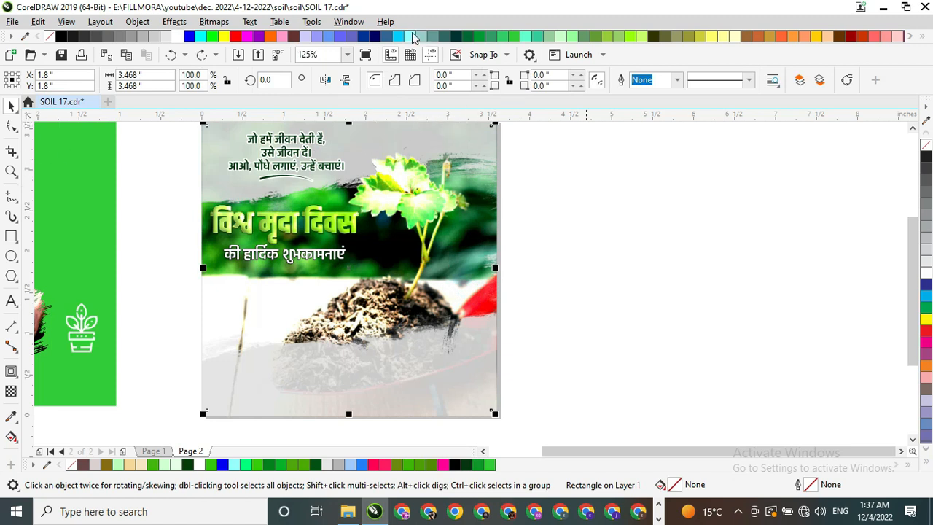
{"action": "right_click", "coordinate": [477, 36]}
Step: Set the inner border rectangle's outline width to 2.0 pt
{"action": "scroll", "coordinate": [426, 195], "scroll_direction": "down", "scroll_amount": 2}
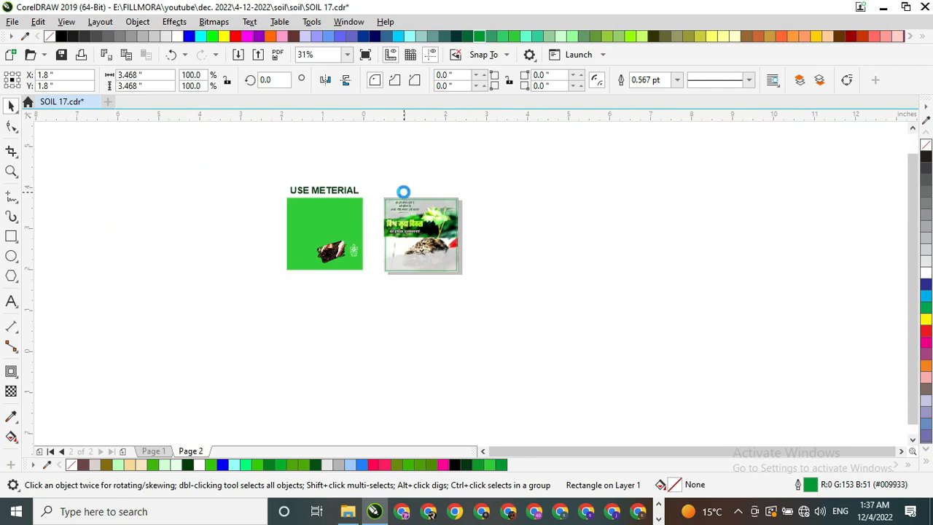
{"action": "scroll", "coordinate": [402, 190], "scroll_direction": "up", "scroll_amount": 2}
{"action": "left_click", "coordinate": [678, 80]}
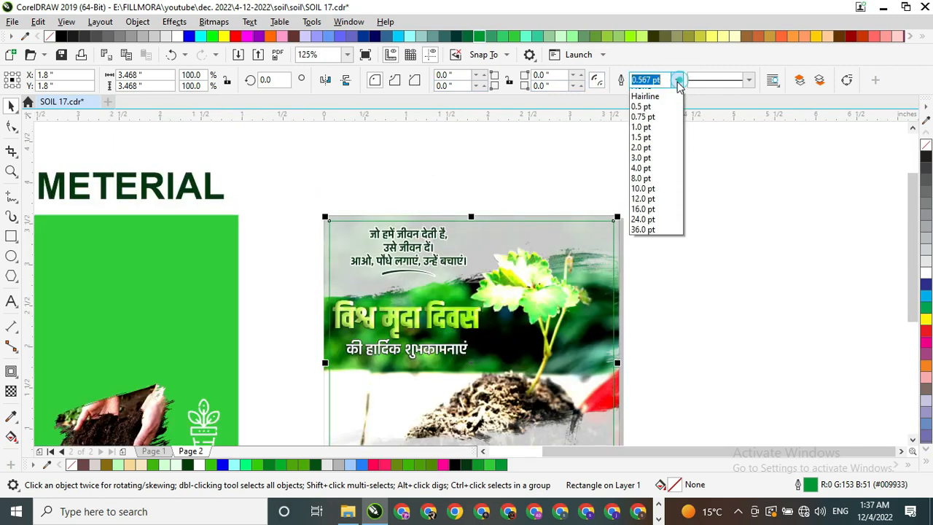
{"action": "left_click", "coordinate": [641, 142]}
{"action": "left_click", "coordinate": [676, 80]}
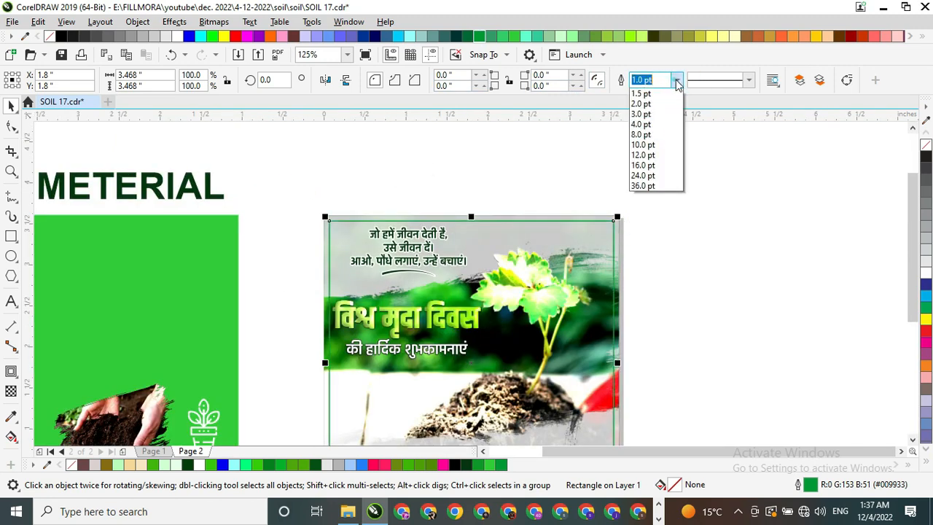
{"action": "left_click", "coordinate": [632, 154]}
{"action": "scroll", "coordinate": [417, 193], "scroll_direction": "down", "scroll_amount": 1}
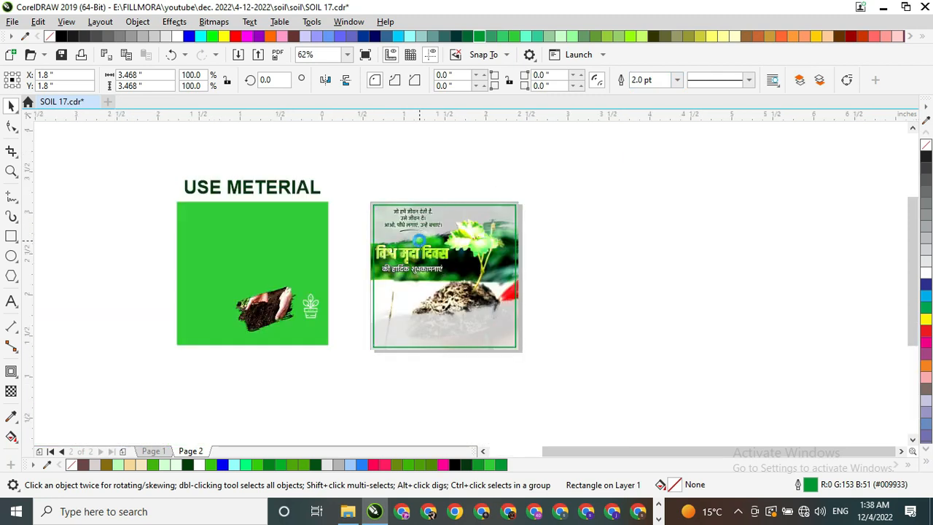
Step: Recolour the inner border rectangle's outline to dark olive #333300
{"action": "scroll", "coordinate": [528, 138], "scroll_direction": "up", "scroll_amount": 1}
{"action": "right_click", "coordinate": [654, 36]}
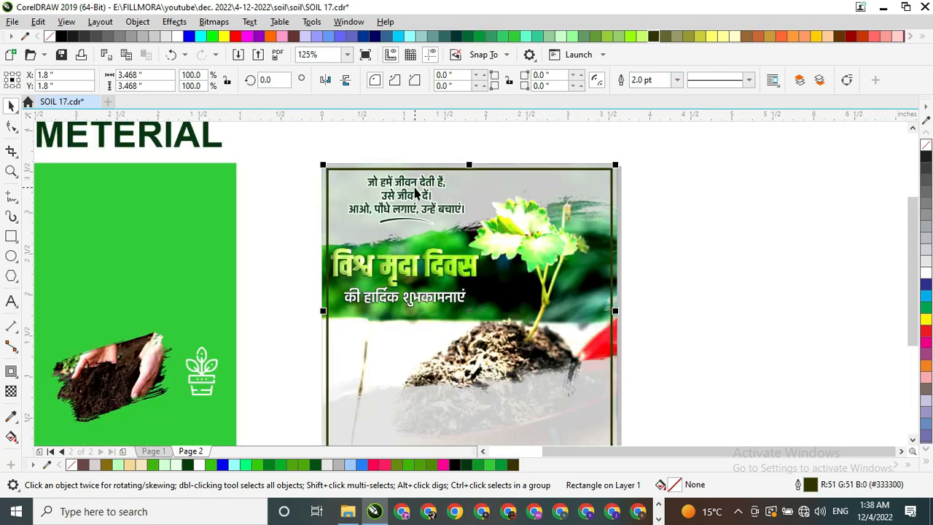
{"action": "scroll", "coordinate": [364, 161], "scroll_direction": "down", "scroll_amount": 1}
{"action": "scroll", "coordinate": [366, 188], "scroll_direction": "up", "scroll_amount": 1}
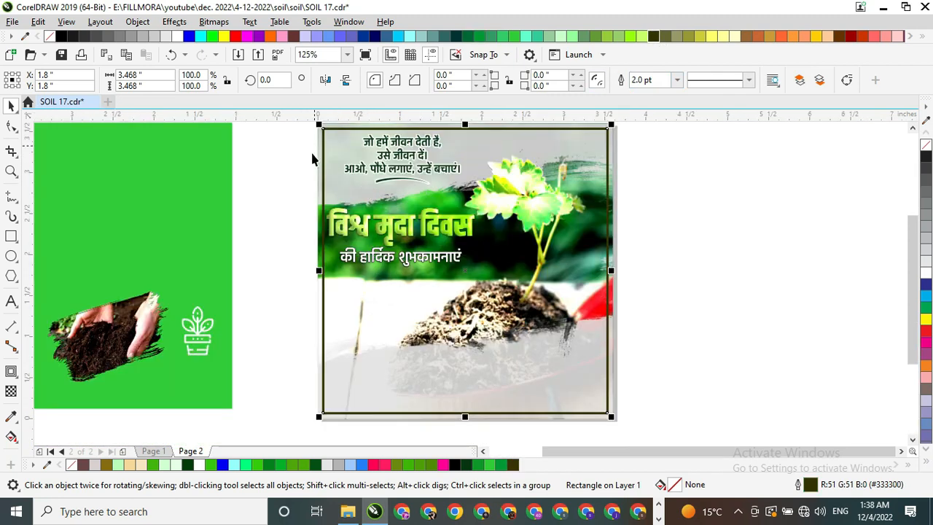
{"action": "scroll", "coordinate": [316, 150], "scroll_direction": "down", "scroll_amount": 1}
{"action": "scroll", "coordinate": [317, 138], "scroll_direction": "up", "scroll_amount": 1}
Step: Convert the inner border rectangle to curves and break it at all four corner nodes
{"action": "left_click", "coordinate": [12, 127]}
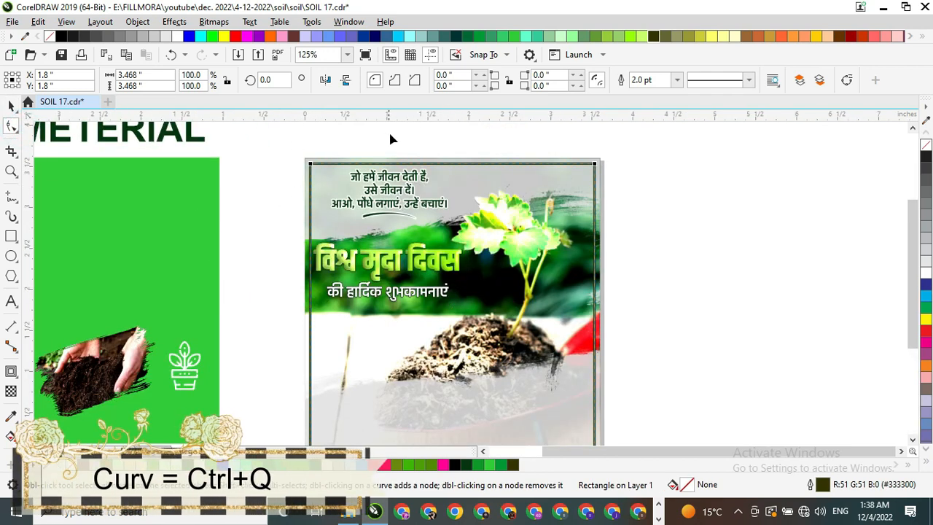
{"action": "key", "text": "ctrl+q"}
{"action": "scroll", "coordinate": [317, 198], "scroll_direction": "up", "scroll_amount": 1}
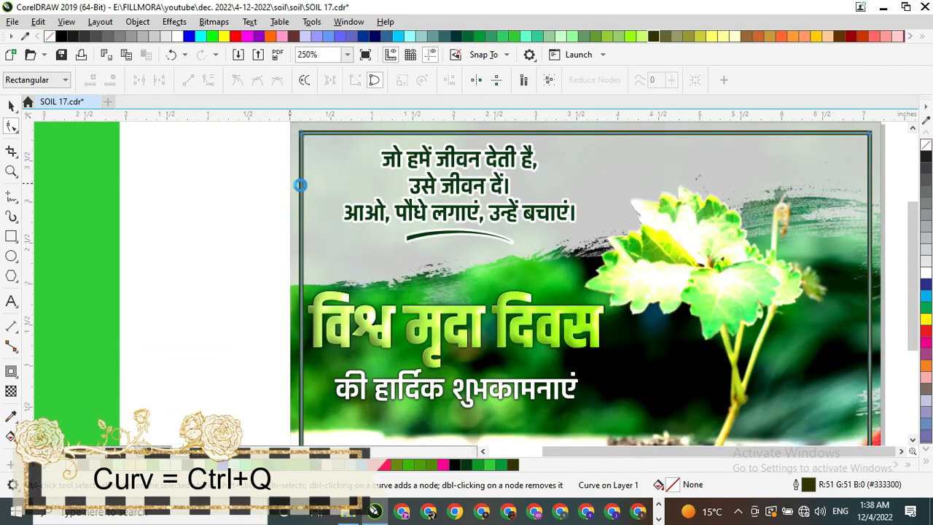
{"action": "scroll", "coordinate": [318, 198], "scroll_direction": "down", "scroll_amount": 2}
{"action": "scroll", "coordinate": [290, 179], "scroll_direction": "up", "scroll_amount": 1}
{"action": "left_click_drag", "start_coordinate": [281, 138], "coordinate": [603, 442]}
{"action": "left_click", "coordinate": [160, 80]}
{"action": "scroll", "coordinate": [284, 208], "scroll_direction": "up", "scroll_amount": 1}
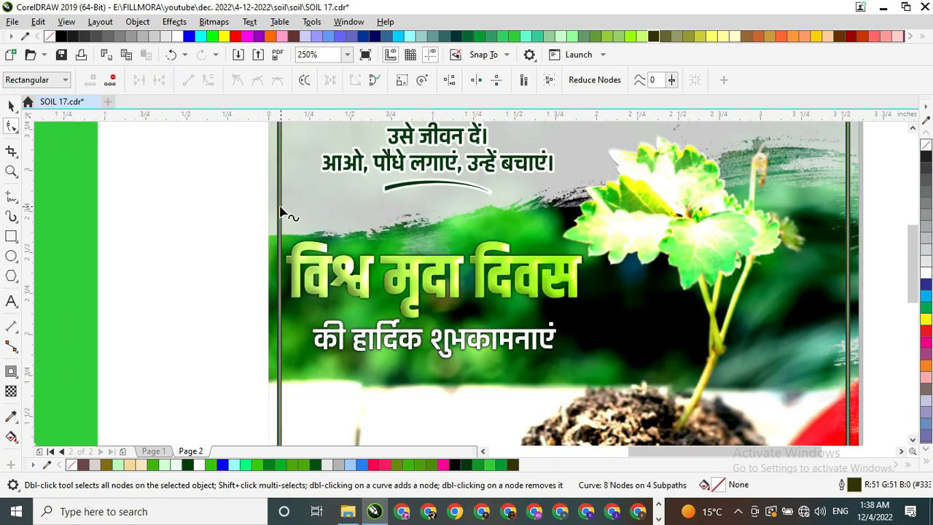
Step: Add two nodes on the border's left side, above and below the headline, and break the curve at them
{"action": "double_click", "coordinate": [279, 199]}
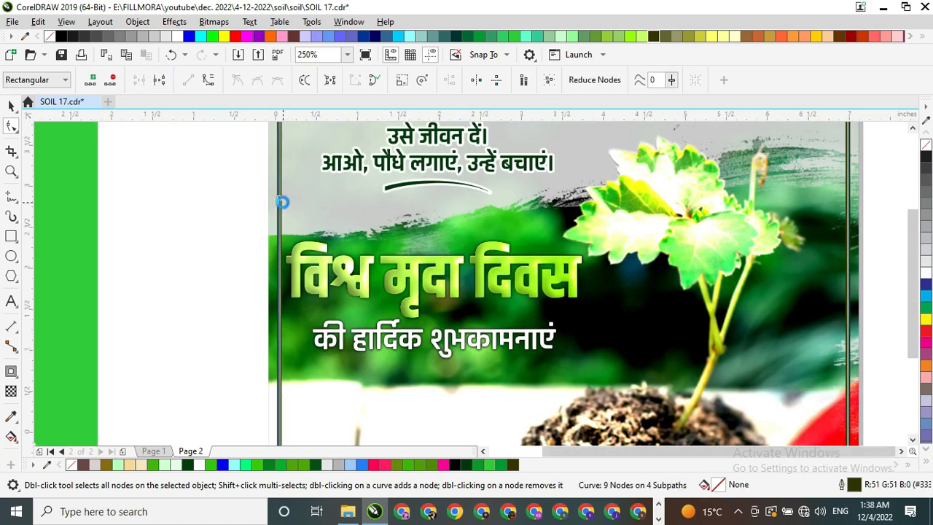
{"action": "scroll", "coordinate": [269, 306], "scroll_direction": "down", "scroll_amount": 1}
{"action": "scroll", "coordinate": [286, 308], "scroll_direction": "up", "scroll_amount": 1}
{"action": "scroll", "coordinate": [295, 298], "scroll_direction": "down", "scroll_amount": 1}
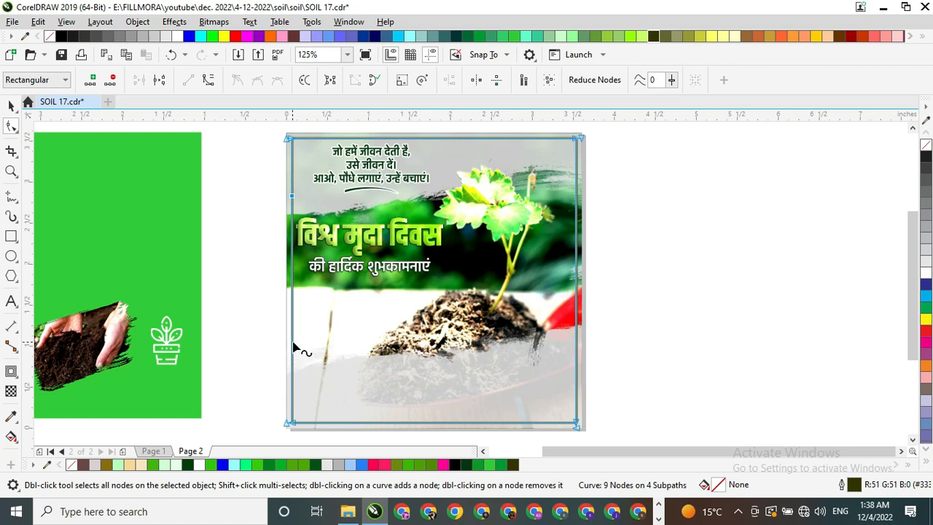
{"action": "double_click", "coordinate": [292, 305]}
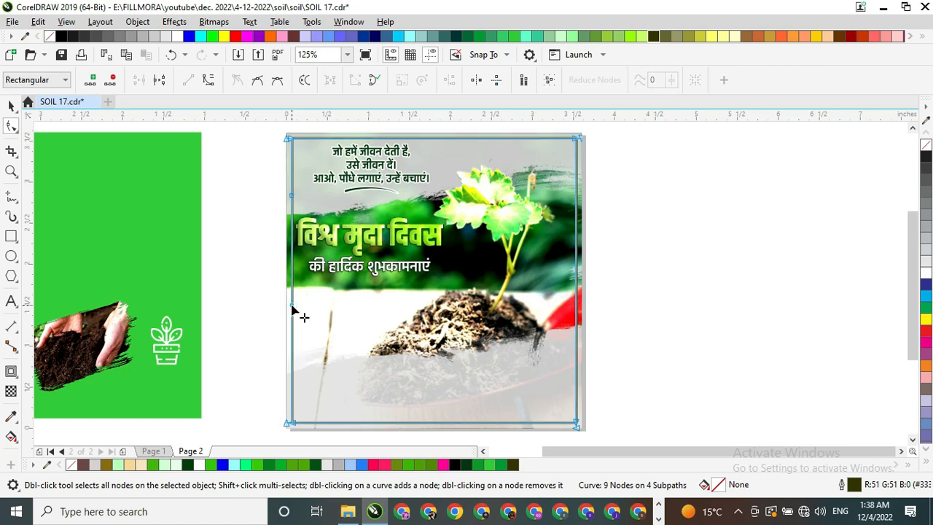
{"action": "left_click", "coordinate": [260, 188]}
{"action": "left_click", "coordinate": [160, 79]}
Step: Separate the broken border into individual lines and delete the left-side segment beside the headline
{"action": "left_click", "coordinate": [11, 105]}
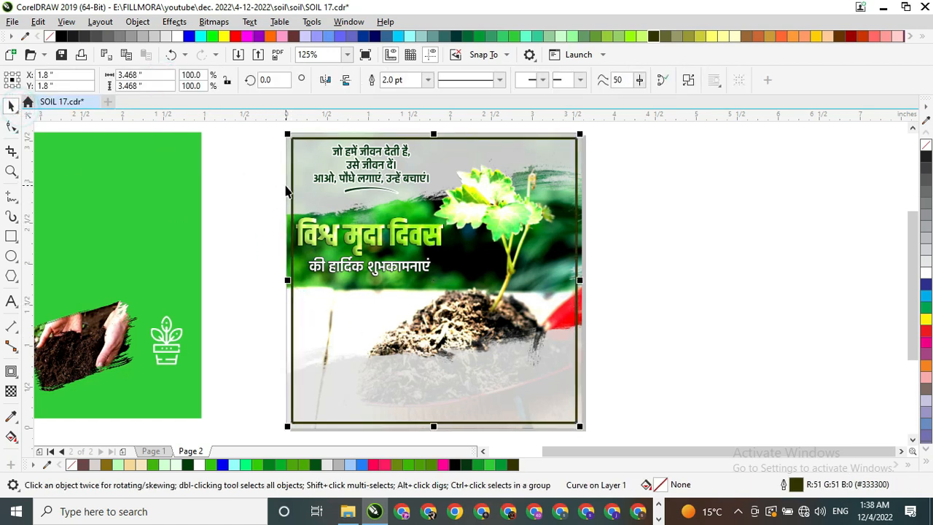
{"action": "left_click_drag", "start_coordinate": [226, 175], "coordinate": [337, 323]}
{"action": "key", "text": "Delete"}
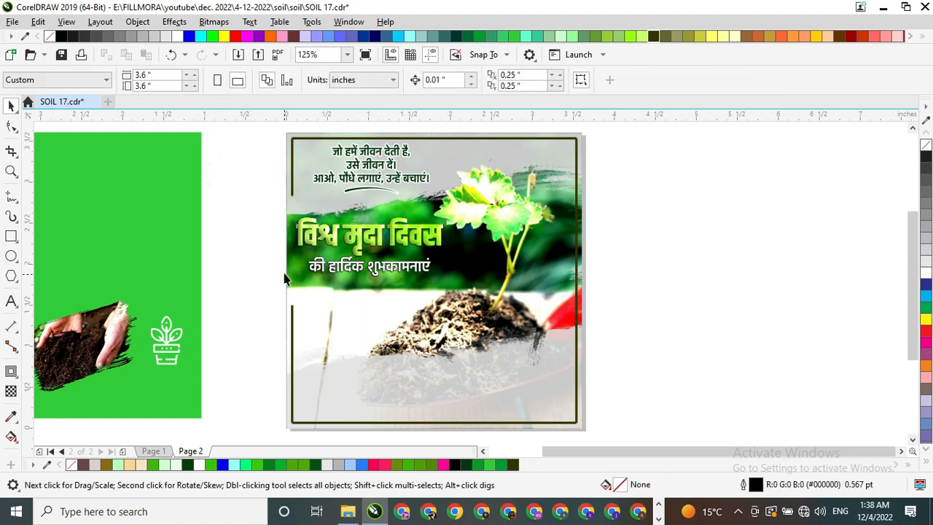
Step: Draw a circle about 0.087 inches wide at the end of the upper-left border line, with #333300 fill and outline
{"action": "left_click", "coordinate": [10, 256]}
{"action": "scroll", "coordinate": [266, 193], "scroll_direction": "up", "scroll_amount": 5}
{"action": "left_click_drag", "start_coordinate": [441, 188], "coordinate": [504, 248]}
{"action": "left_click", "coordinate": [652, 37]}
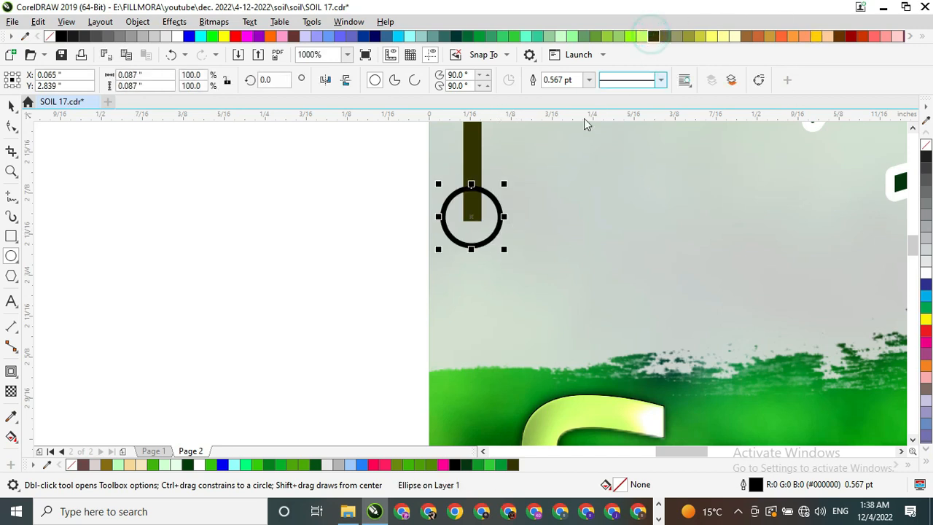
{"action": "left_click", "coordinate": [654, 37]}
{"action": "right_click", "coordinate": [653, 37]}
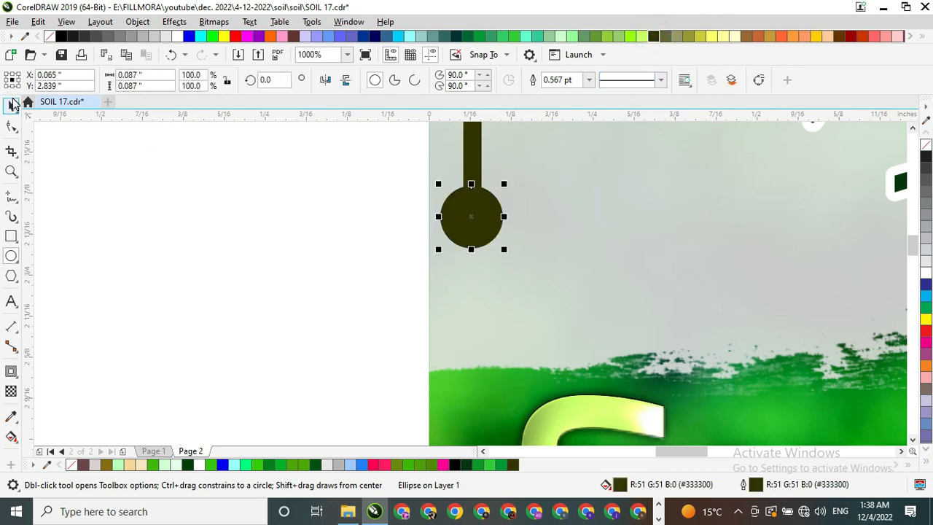
Step: Copy the circle straight down onto the upper end of the lower-left border line, at Y about 1.471 inches
{"action": "left_click", "coordinate": [11, 105]}
{"action": "scroll", "coordinate": [437, 223], "scroll_direction": "up", "scroll_amount": 1}
{"action": "left_click_drag", "start_coordinate": [508, 209], "coordinate": [482, 419]}
{"action": "scroll", "coordinate": [509, 207], "scroll_direction": "down", "scroll_amount": 3}
{"action": "scroll", "coordinate": [385, 268], "scroll_direction": "down", "scroll_amount": 4}
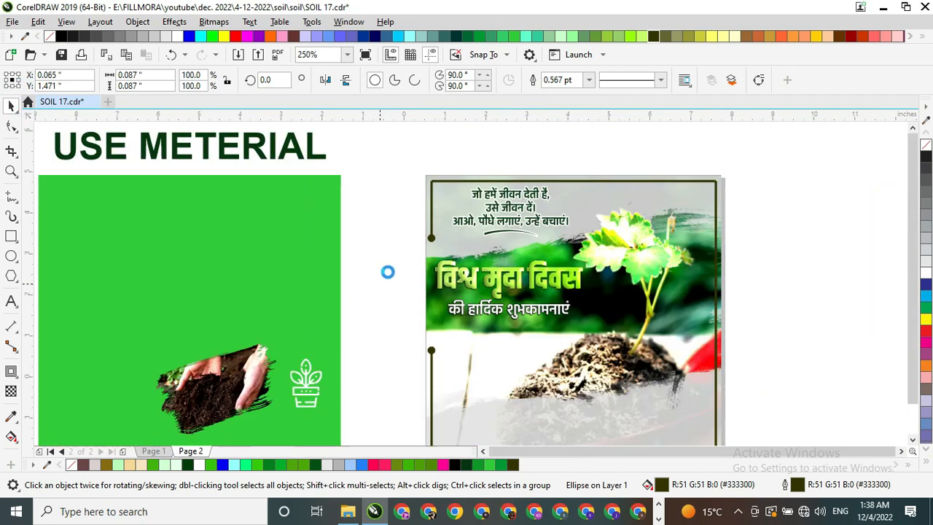
{"action": "scroll", "coordinate": [386, 265], "scroll_direction": "up", "scroll_amount": 2}
Step: Fill the three-line Hindi quote at the poster's top with dark olive #333300
{"action": "left_click", "coordinate": [433, 246]}
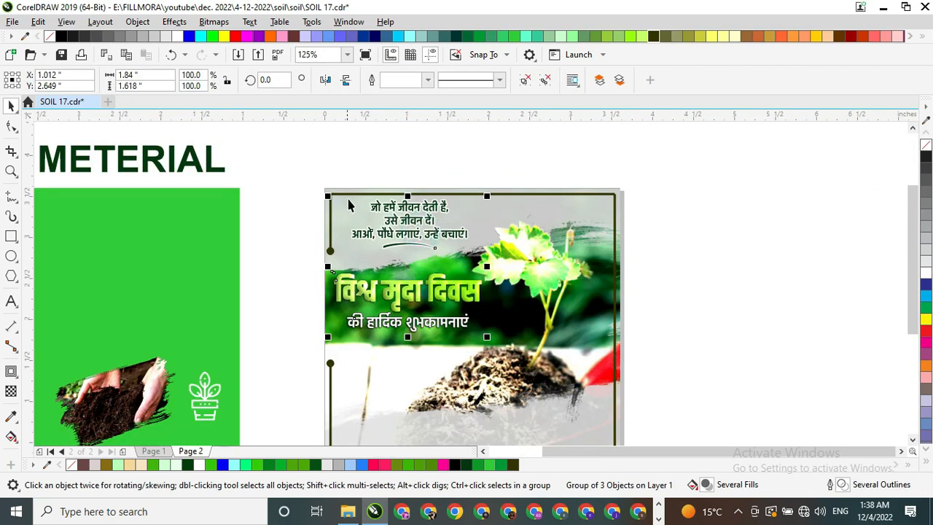
{"action": "left_click", "coordinate": [368, 197], "text": "ctrl"}
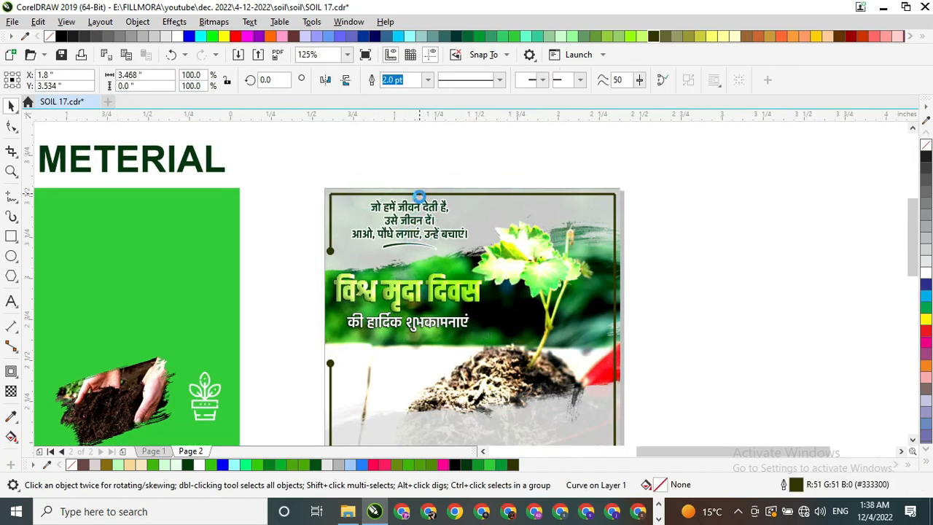
{"action": "scroll", "coordinate": [416, 204], "scroll_direction": "up", "scroll_amount": 1}
{"action": "left_click", "coordinate": [410, 216]}
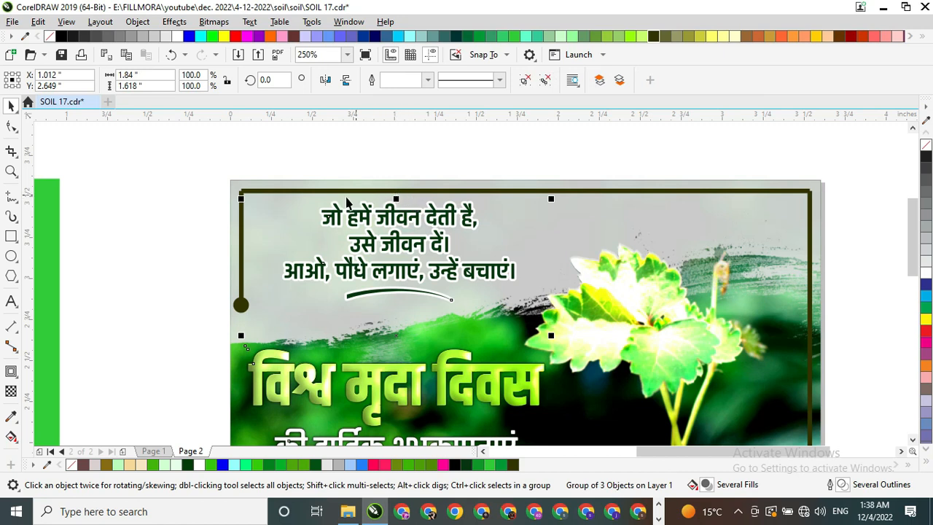
{"action": "left_click", "coordinate": [421, 217], "text": "ctrl"}
{"action": "left_click", "coordinate": [654, 36]}
{"action": "scroll", "coordinate": [468, 150], "scroll_direction": "down", "scroll_amount": 1}
{"action": "left_click", "coordinate": [435, 152]}
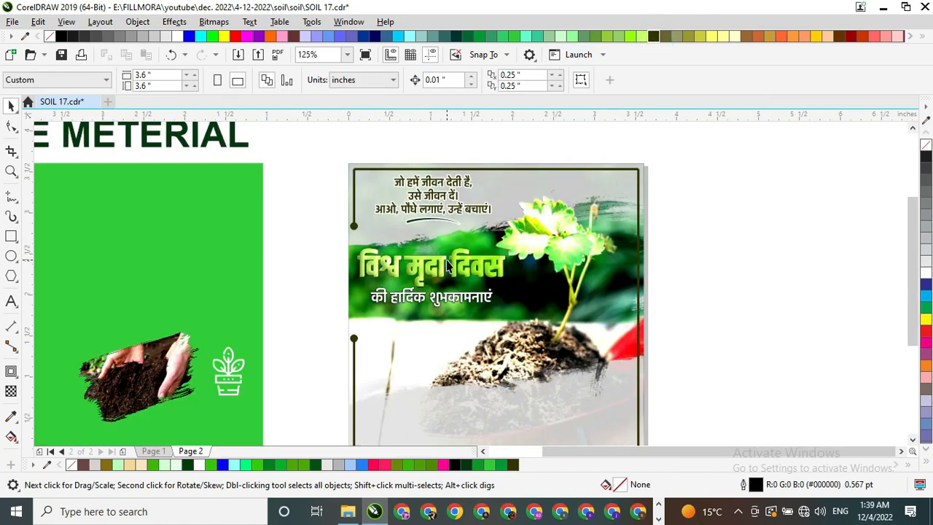
Step: Place the brush-shaped photo of hands in soil on the poster below the Hindi greeting, near the left border
{"action": "scroll", "coordinate": [389, 240], "scroll_direction": "down", "scroll_amount": 1}
{"action": "scroll", "coordinate": [403, 260], "scroll_direction": "up", "scroll_amount": 1}
{"action": "left_click_drag", "start_coordinate": [153, 324], "coordinate": [460, 292]}
{"action": "mouse_move", "coordinate": [421, 327]}
{"action": "left_mouse_down"}
{"action": "mouse_move", "coordinate": [420, 314]}
{"action": "mouse_move", "coordinate": [412, 320]}
{"action": "left_mouse_up"}
Step: Place the plant-pot icon to the right of the Hindi headline and enlarge it to about 0.424 by 0.654 inches
{"action": "left_click_drag", "start_coordinate": [214, 338], "coordinate": [520, 274]}
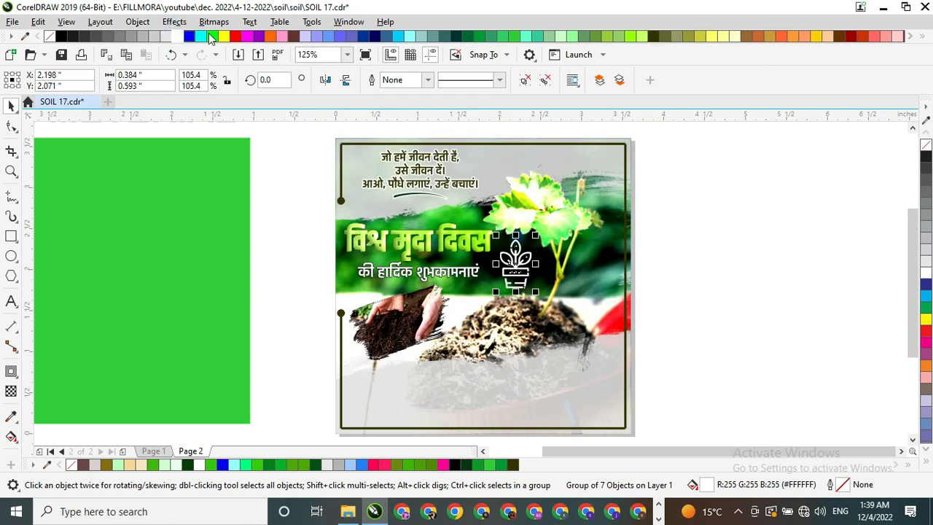
{"action": "left_click", "coordinate": [212, 37]}
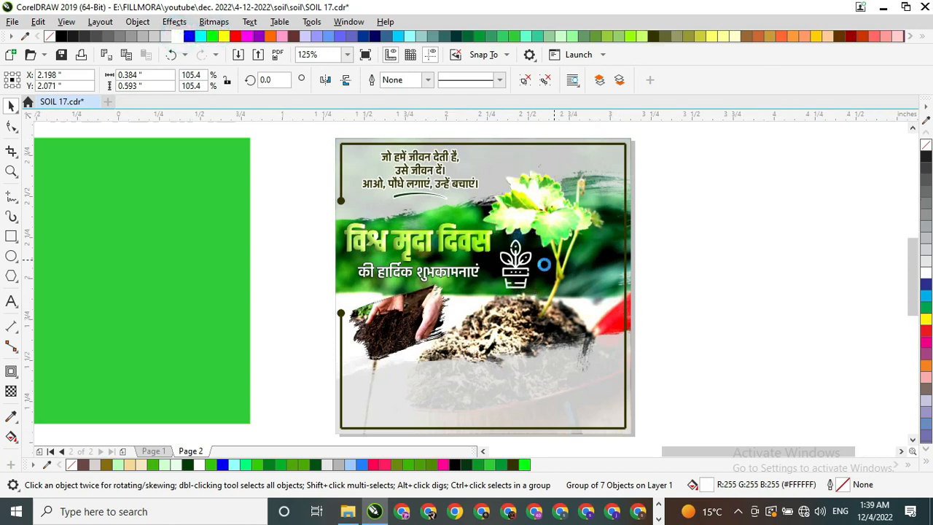
{"action": "scroll", "coordinate": [543, 263], "scroll_direction": "up", "scroll_amount": 2}
{"action": "left_click_drag", "start_coordinate": [516, 212], "coordinate": [525, 203]}
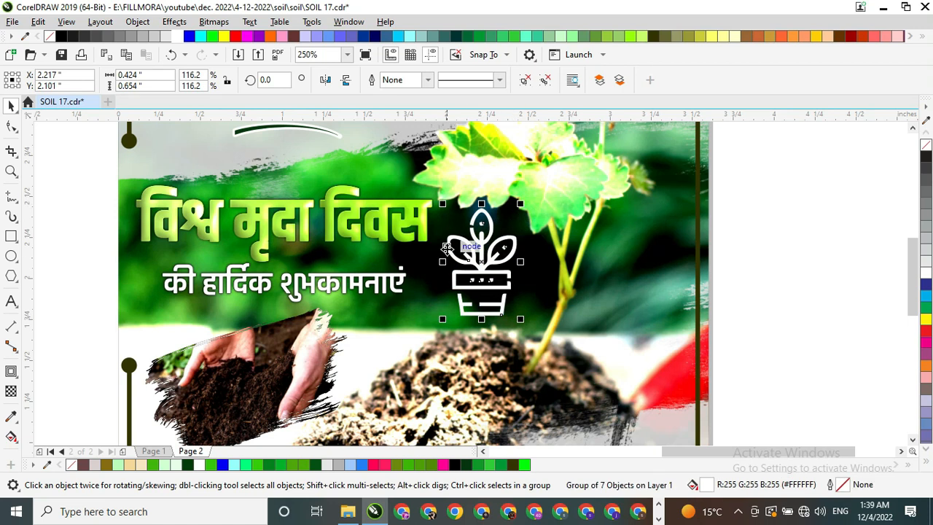
{"action": "scroll", "coordinate": [443, 240], "scroll_direction": "down", "scroll_amount": 2}
{"action": "key", "text": "Escape"}
{"action": "scroll", "coordinate": [478, 252], "scroll_direction": "down", "scroll_amount": 2}
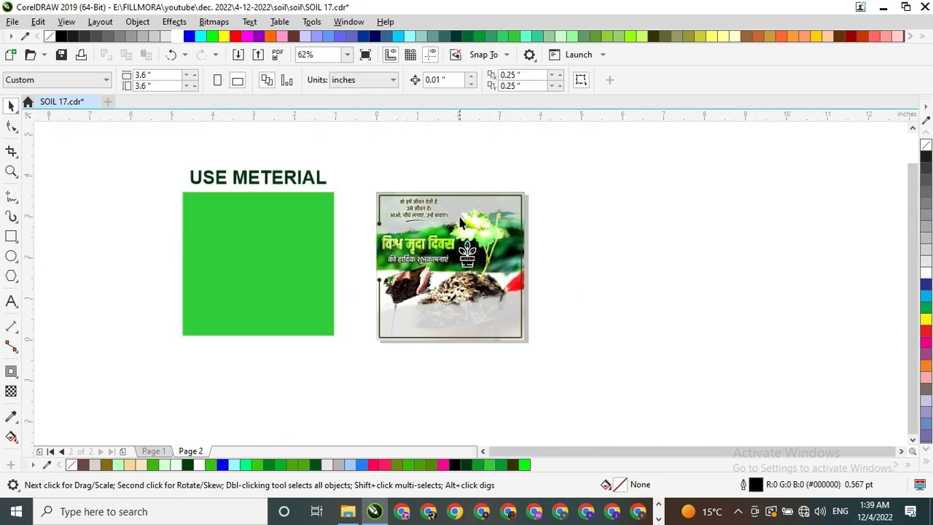
Step: Recolour the top, upper-left and right border lines and the upper end circle to green #009933
{"action": "left_click", "coordinate": [482, 204]}
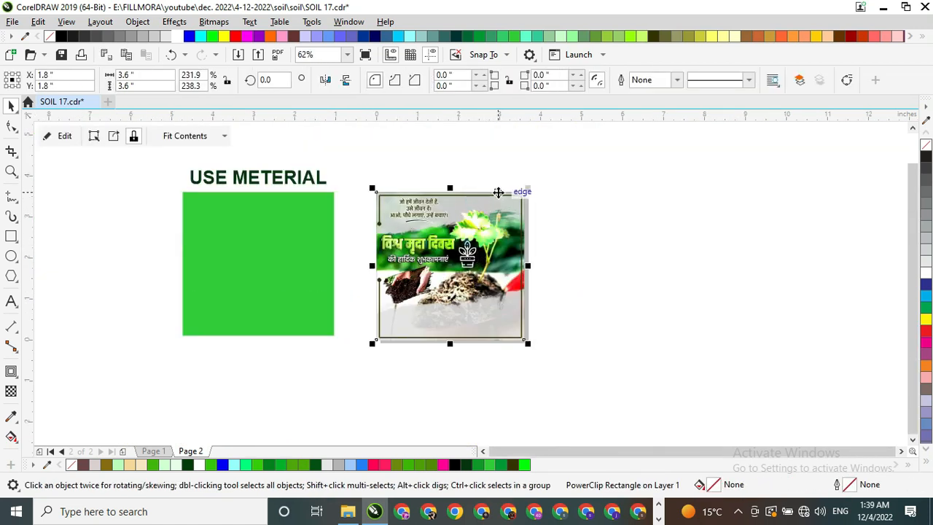
{"action": "left_click", "coordinate": [498, 192]}
{"action": "scroll", "coordinate": [499, 194], "scroll_direction": "up", "scroll_amount": 2}
{"action": "right_click", "coordinate": [472, 36]}
{"action": "right_click", "coordinate": [479, 36]}
{"action": "left_click", "coordinate": [266, 222]}
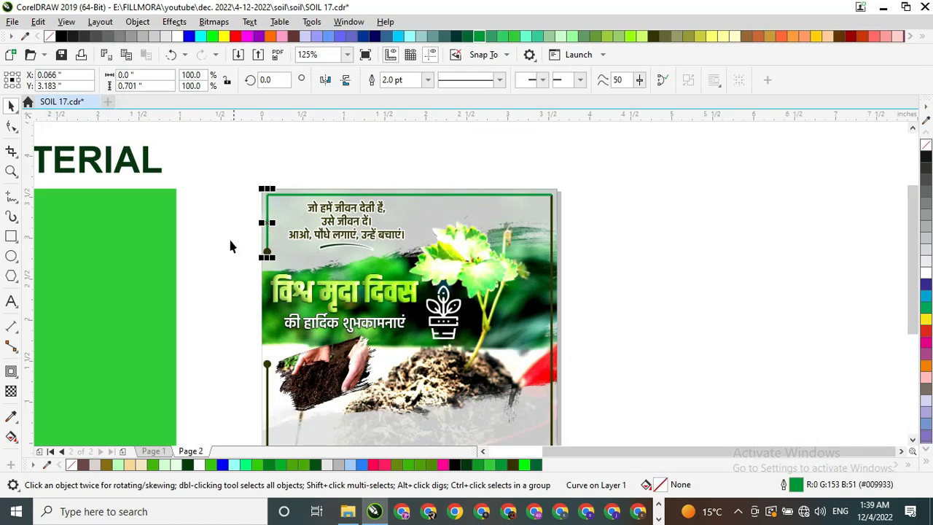
{"action": "left_click_drag", "start_coordinate": [328, 279], "coordinate": [329, 280]}
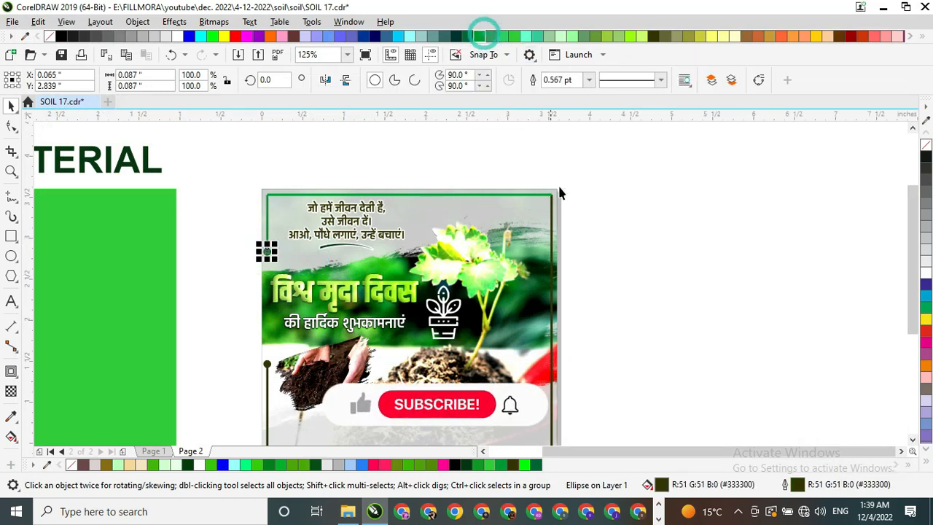
{"action": "left_click", "coordinate": [551, 207]}
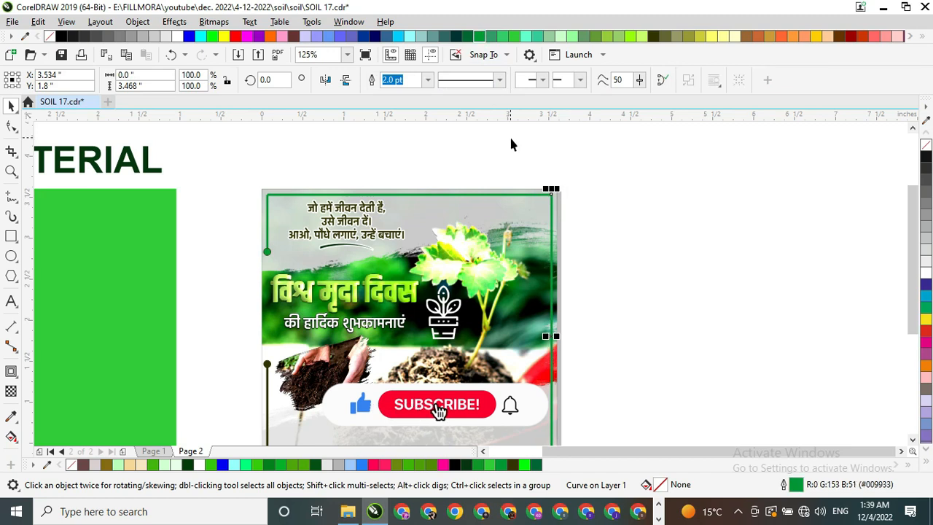
Step: Recolour the lower-left and bottom border lines and the lower end circle to green #009933
{"action": "scroll", "coordinate": [508, 134], "scroll_direction": "down", "scroll_amount": 1}
{"action": "left_click", "coordinate": [390, 273]}
{"action": "left_click", "coordinate": [449, 316], "text": "shift"}
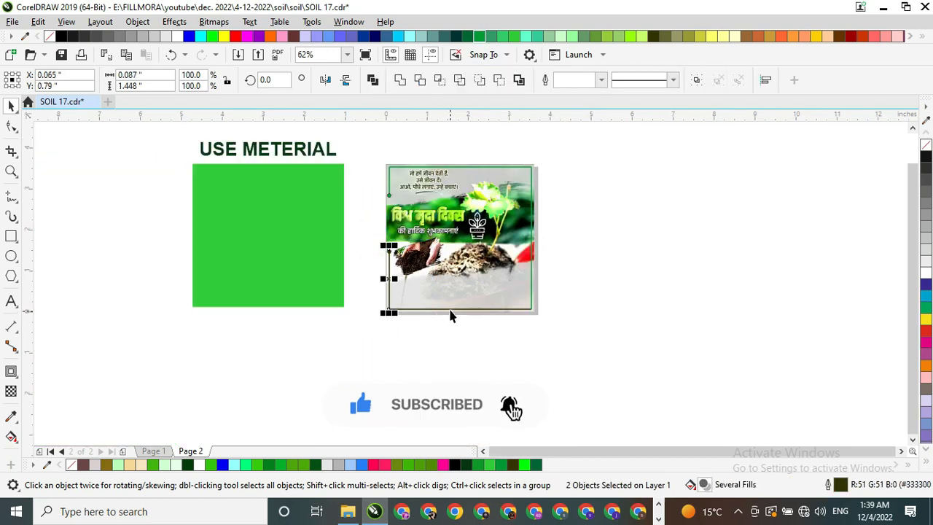
{"action": "left_click", "coordinate": [457, 319]}
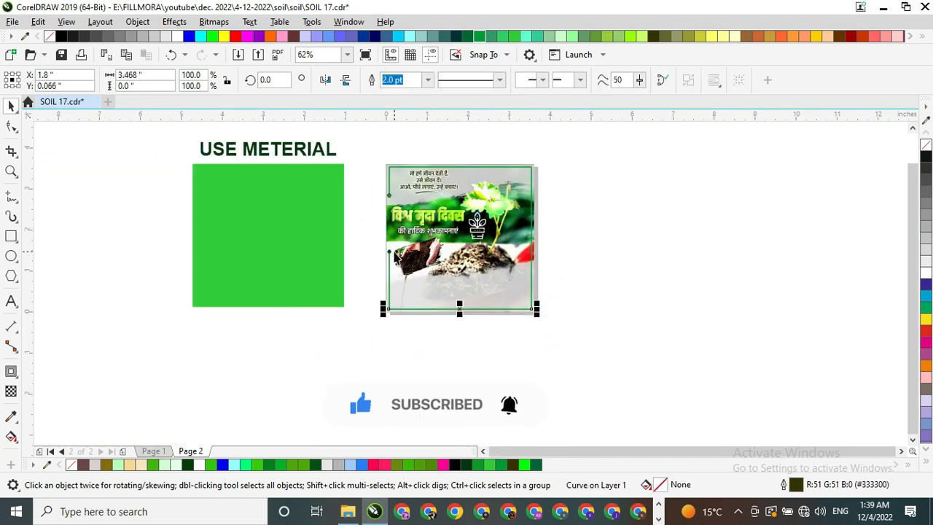
{"action": "left_click", "coordinate": [390, 252]}
{"action": "scroll", "coordinate": [384, 188], "scroll_direction": "up", "scroll_amount": 1}
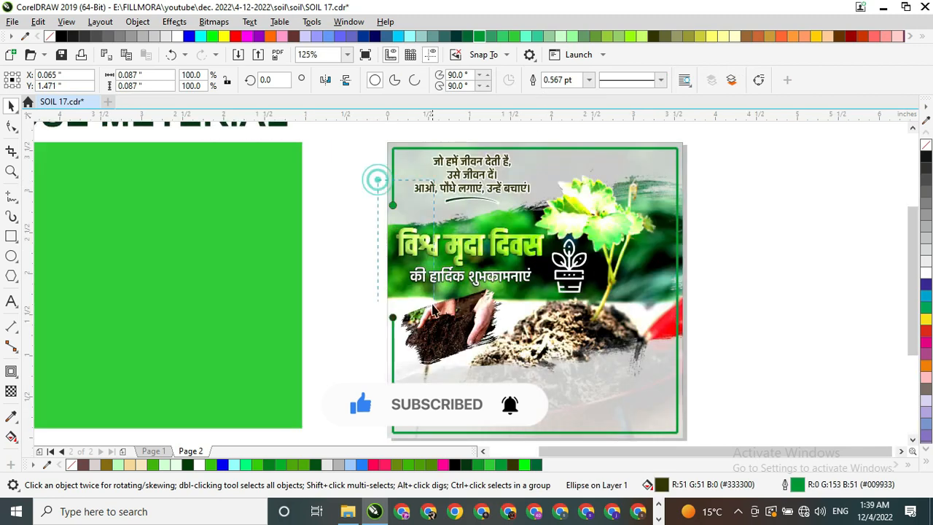
{"action": "left_click", "coordinate": [427, 346], "text": "shift"}
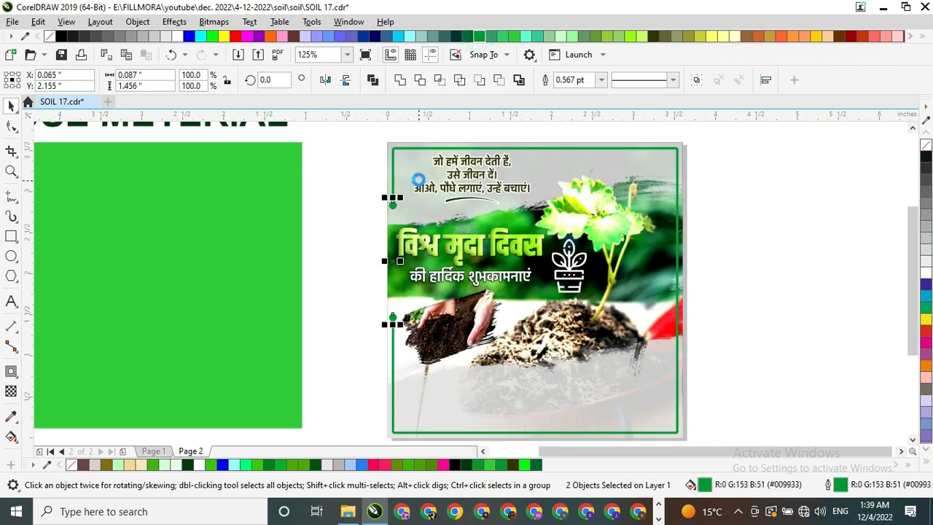
{"action": "scroll", "coordinate": [418, 179], "scroll_direction": "down", "scroll_amount": 1}
Step: Delete the green material panel and its "USE METERIAL" heading beside the poster
{"action": "left_click", "coordinate": [387, 177]}
{"action": "left_click_drag", "start_coordinate": [177, 130], "coordinate": [394, 355]}
{"action": "key", "text": "Delete"}
{"action": "scroll", "coordinate": [419, 350], "scroll_direction": "up", "scroll_amount": 1}
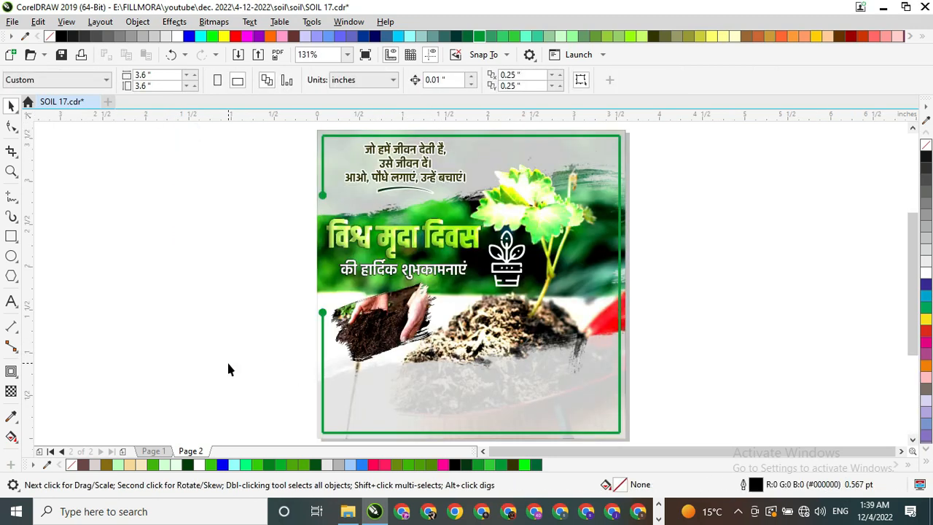
Step: Fill the three-line Hindi quote and the curved underline beneath it with green #009933
{"action": "left_click", "coordinate": [428, 149]}
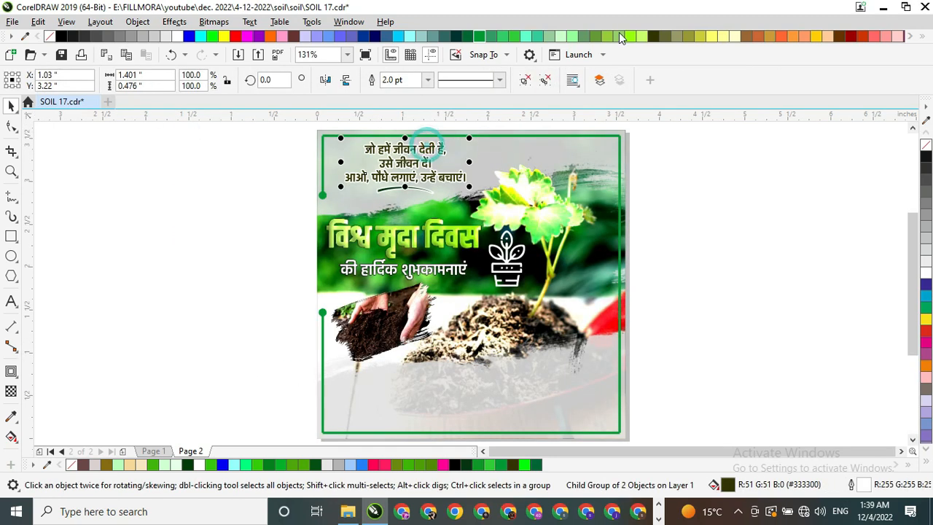
{"action": "left_click", "coordinate": [477, 36]}
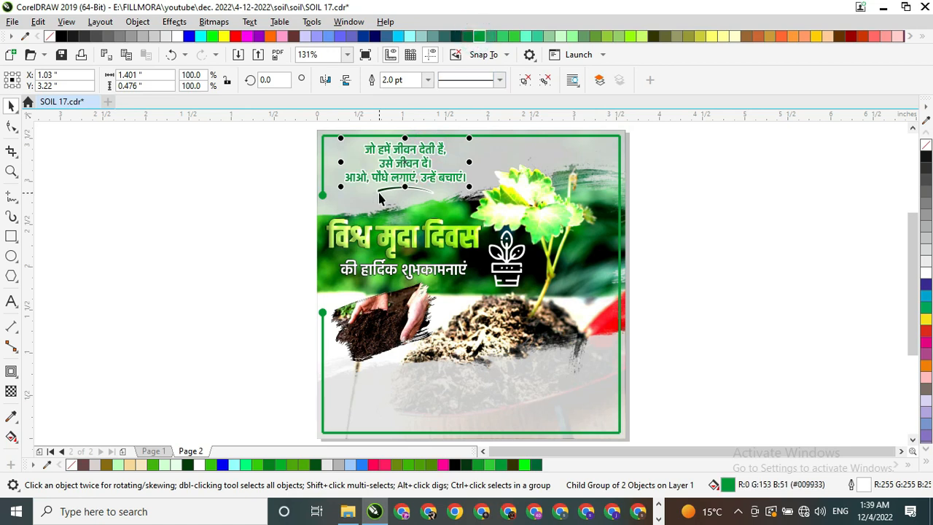
{"action": "left_click", "coordinate": [379, 193]}
{"action": "left_click", "coordinate": [477, 36]}
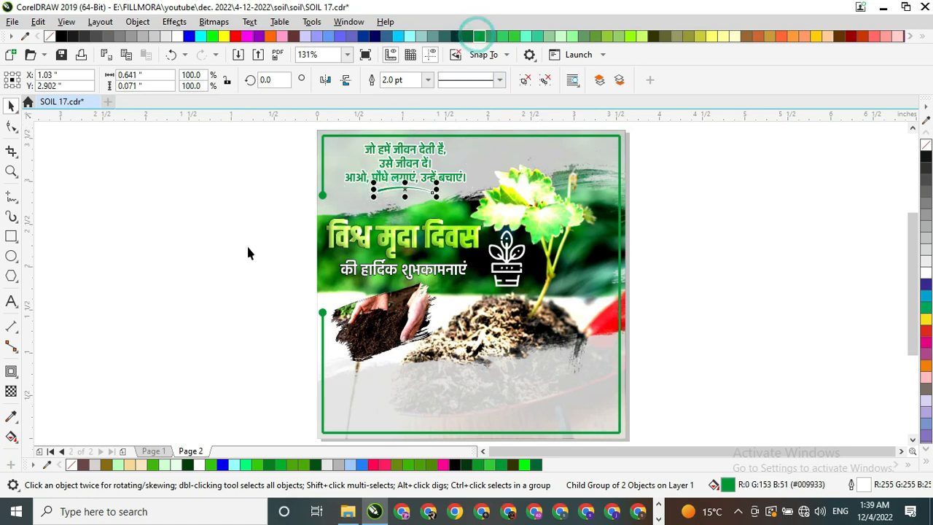
{"action": "left_click", "coordinate": [183, 270]}
Step: Group all of the poster's objects and fit the group in view
{"action": "scroll", "coordinate": [312, 186], "scroll_direction": "down", "scroll_amount": 2}
{"action": "left_click_drag", "start_coordinate": [563, 350], "coordinate": [562, 350]}
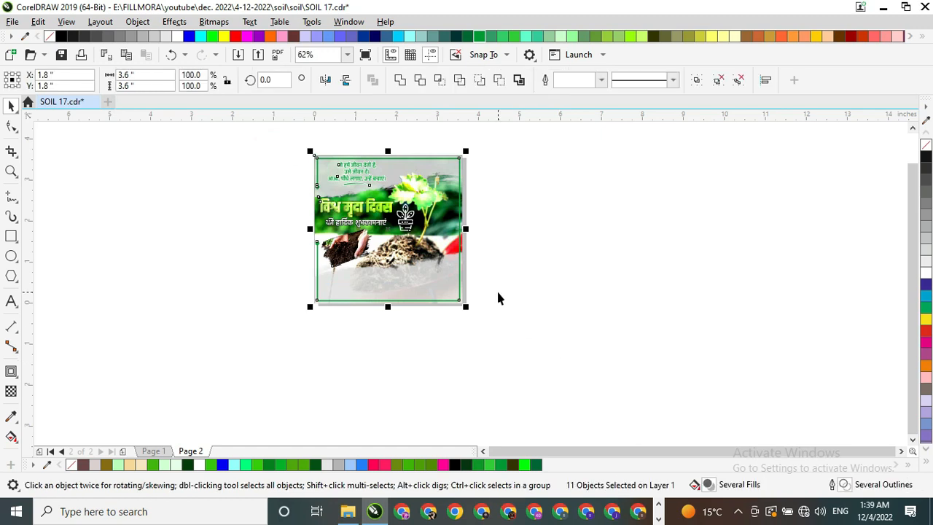
{"action": "key", "text": "ctrl+g"}
{"action": "key", "text": "shift+F2"}
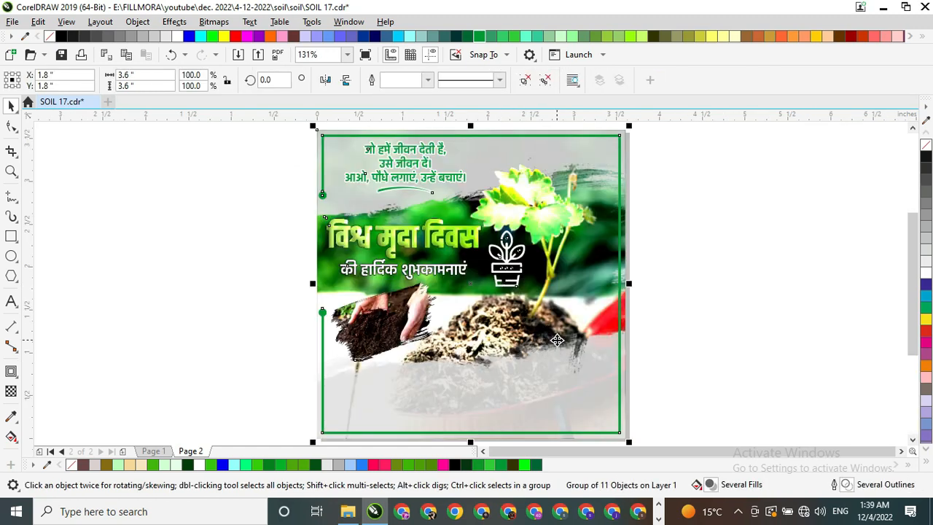
{"action": "left_click", "coordinate": [246, 259]}
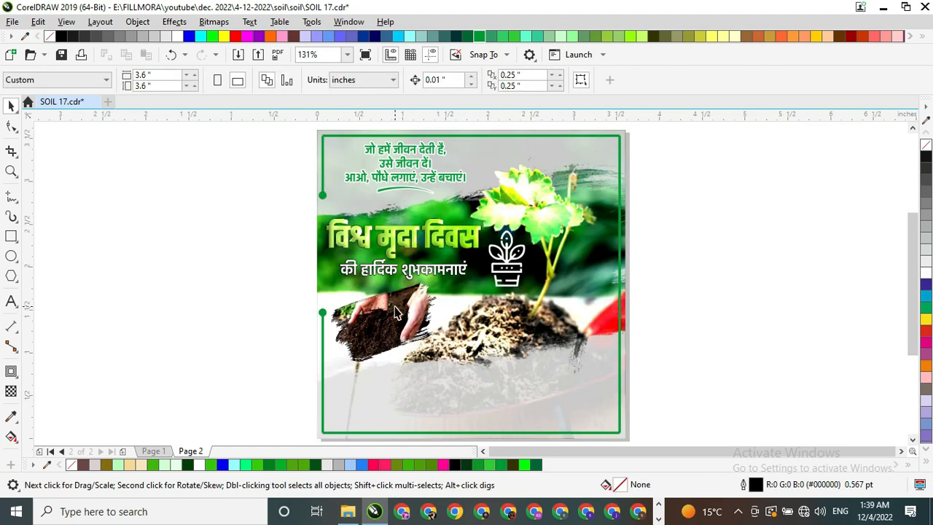